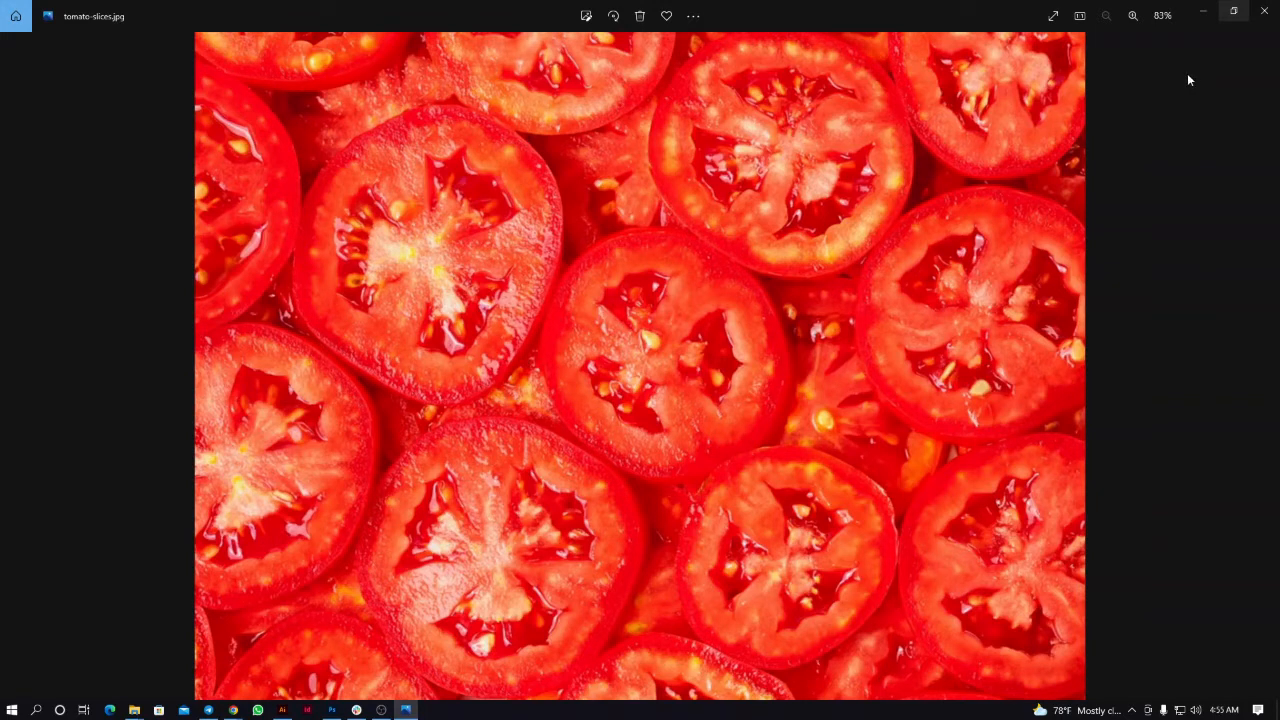
Step: Close the tomato-slices.jpg photo, return to Photoshop and clear the existing selection around the tomato slice
click(1262, 12)
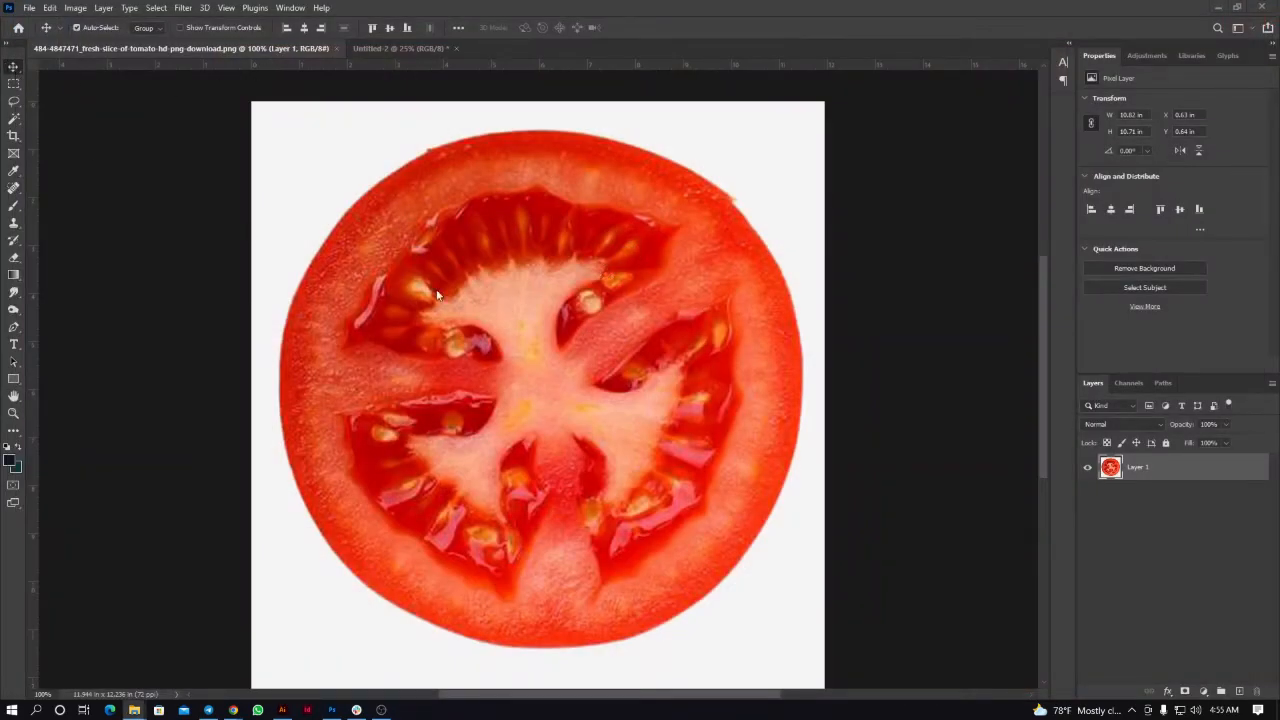
click(346, 233)
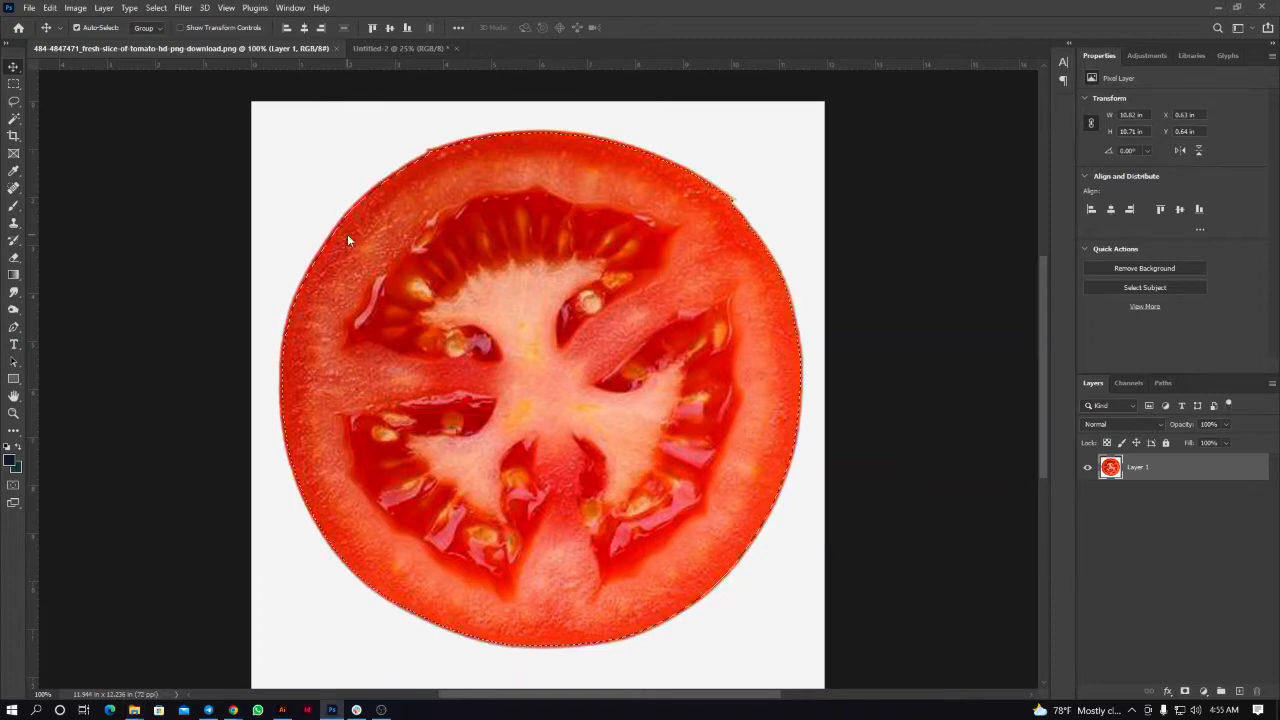
key(ctrl+d)
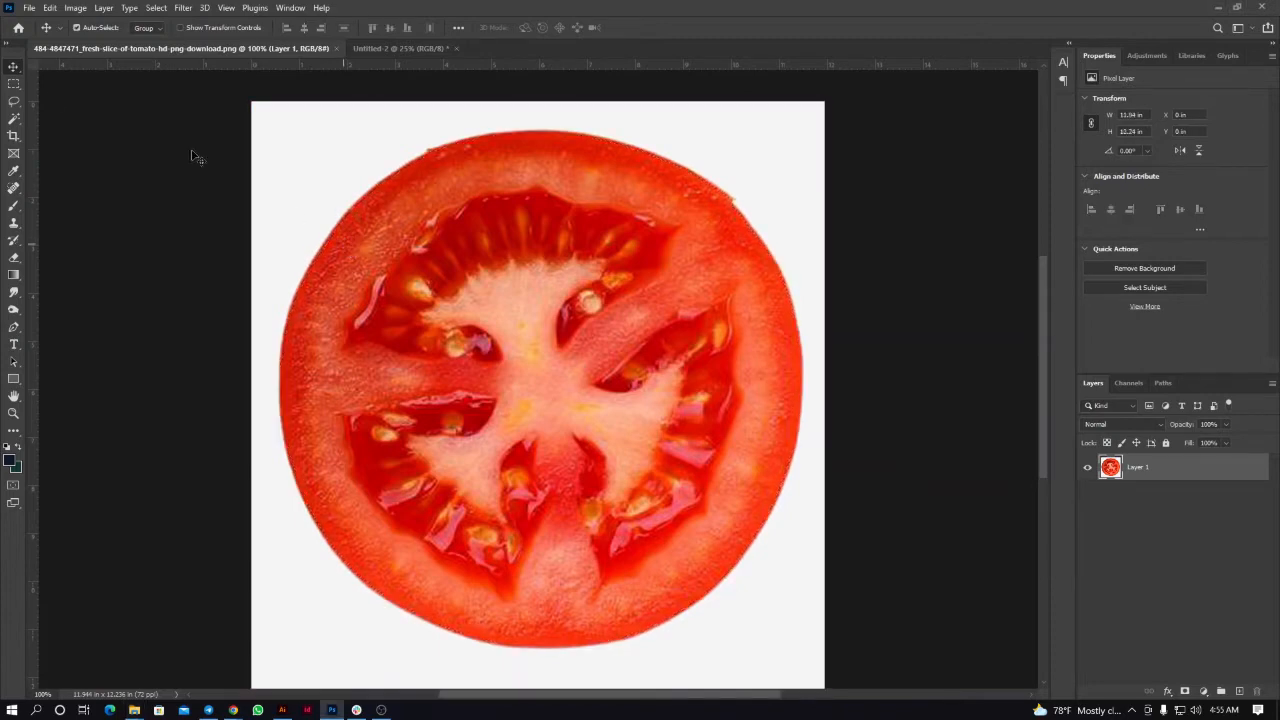
Step: Select the white background around the tomato slice with the Magic Wand and invert the selection to cover the slice
click(14, 119)
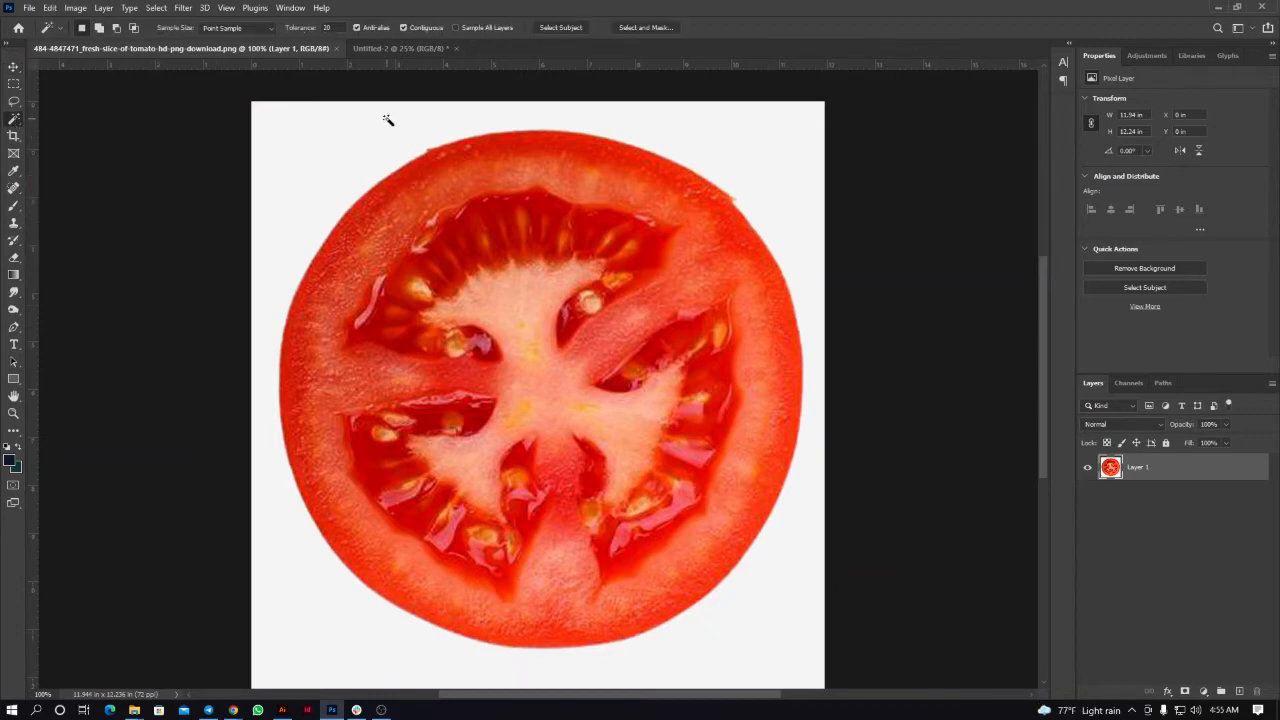
click(301, 137)
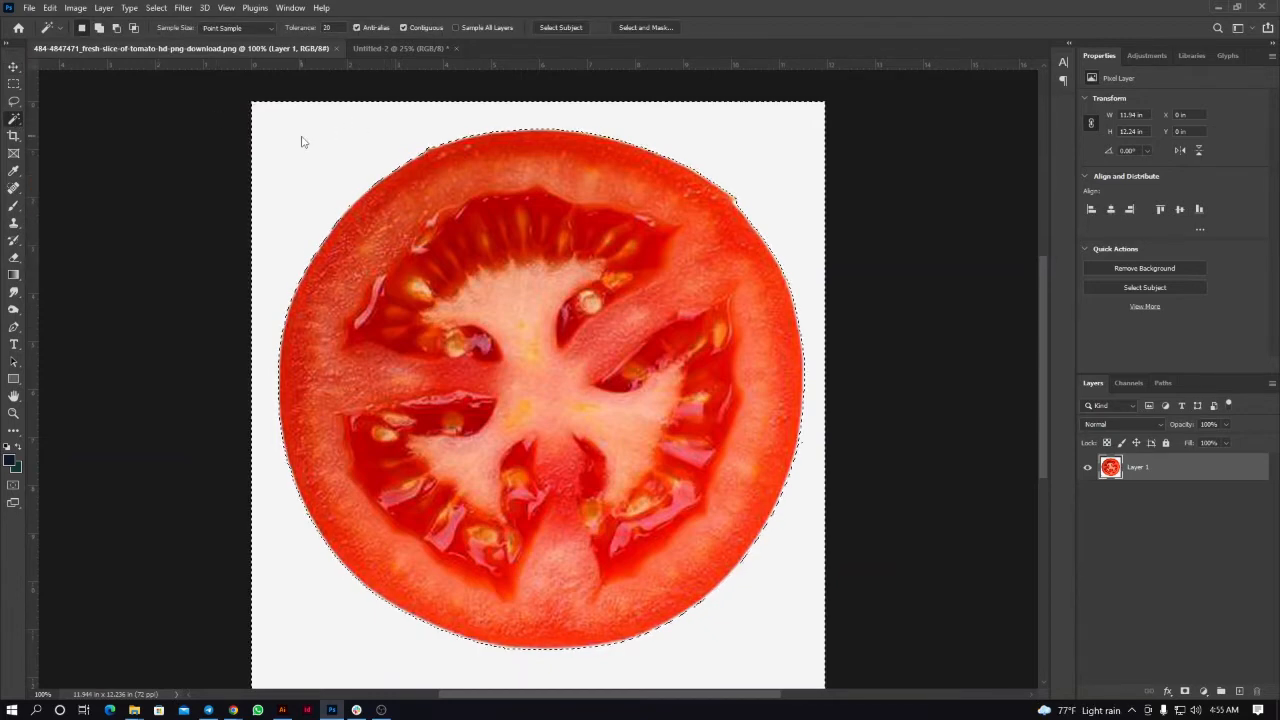
key(m)
right_click(391, 211)
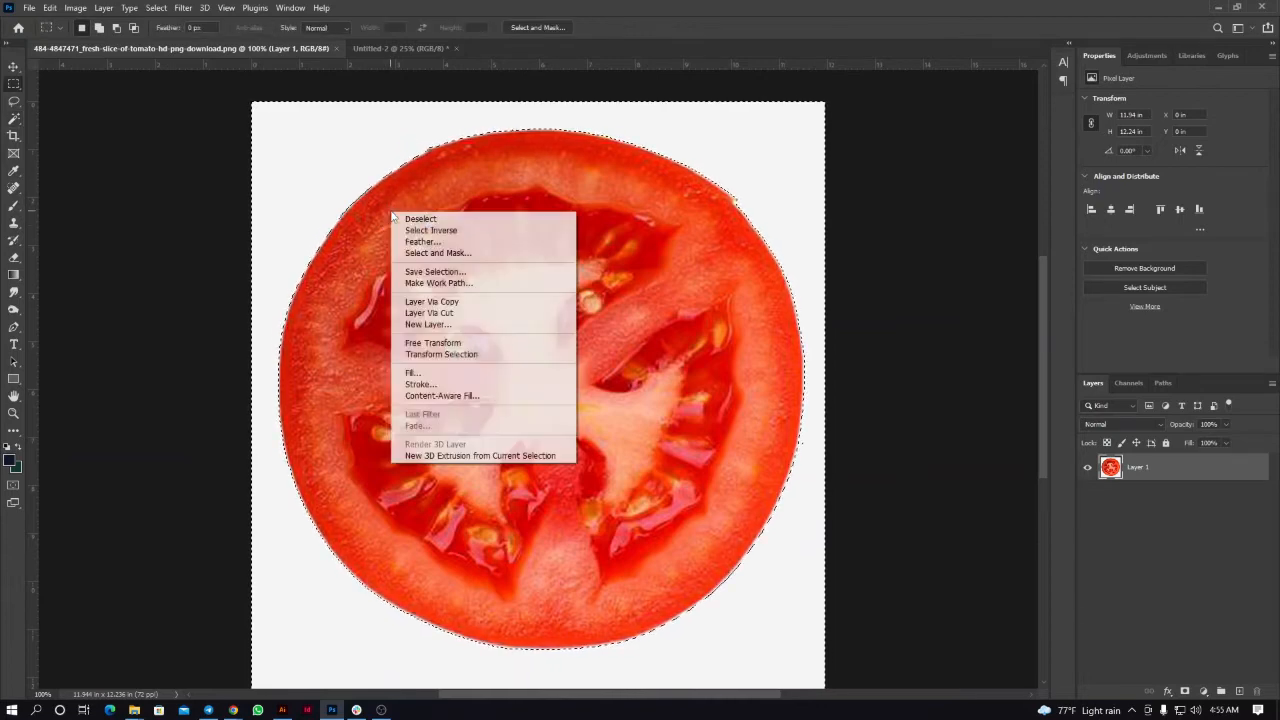
click(424, 232)
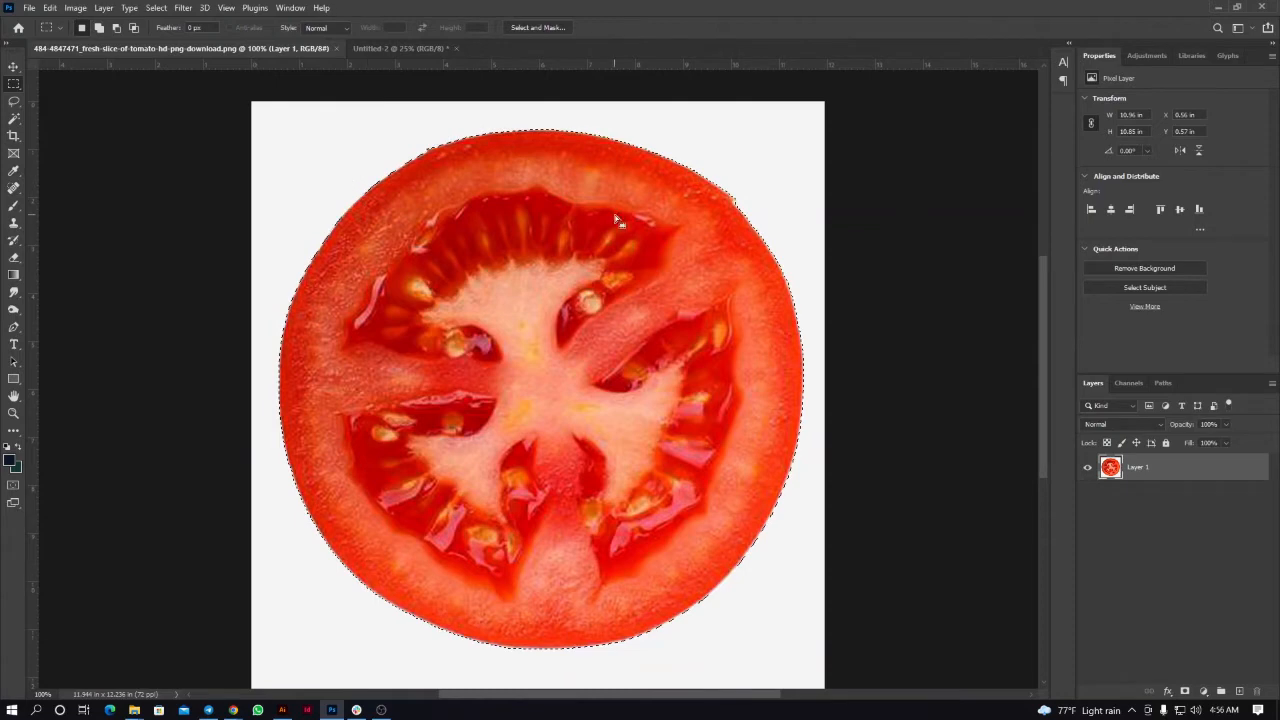
Step: Contract the tomato slice selection by 5 pixels
click(157, 9)
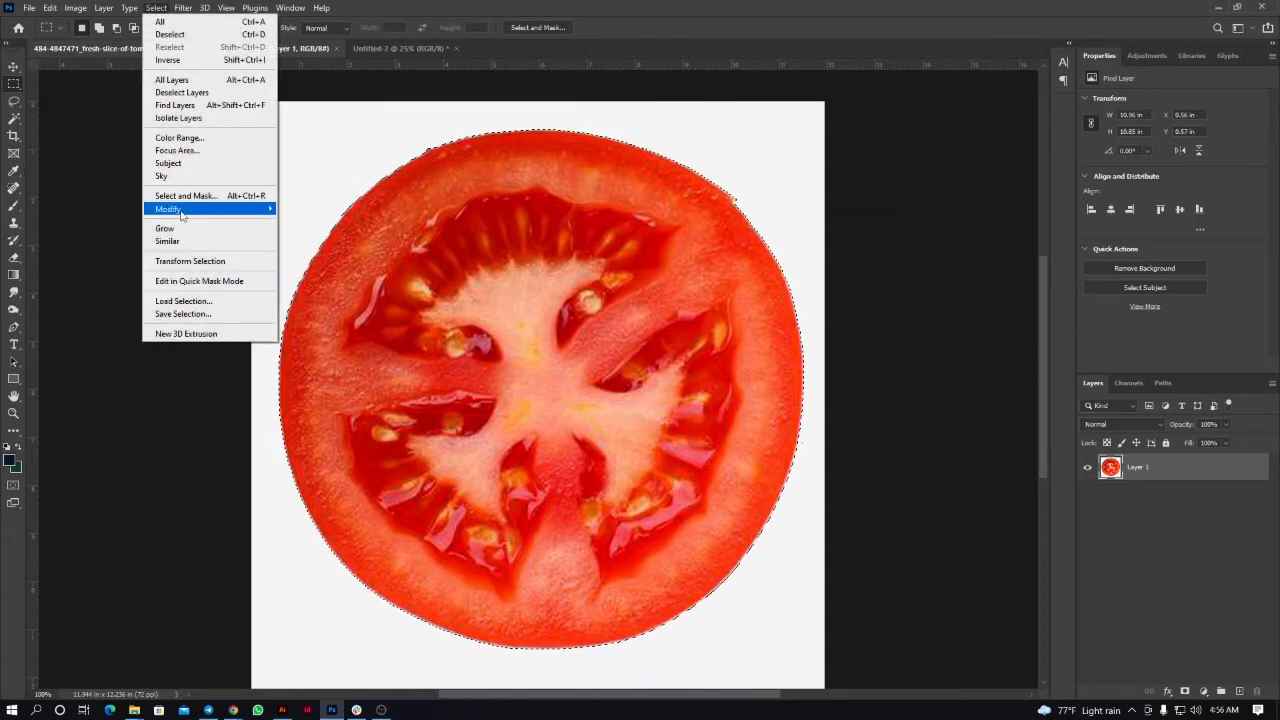
mouse_move(230, 209)
click(329, 247)
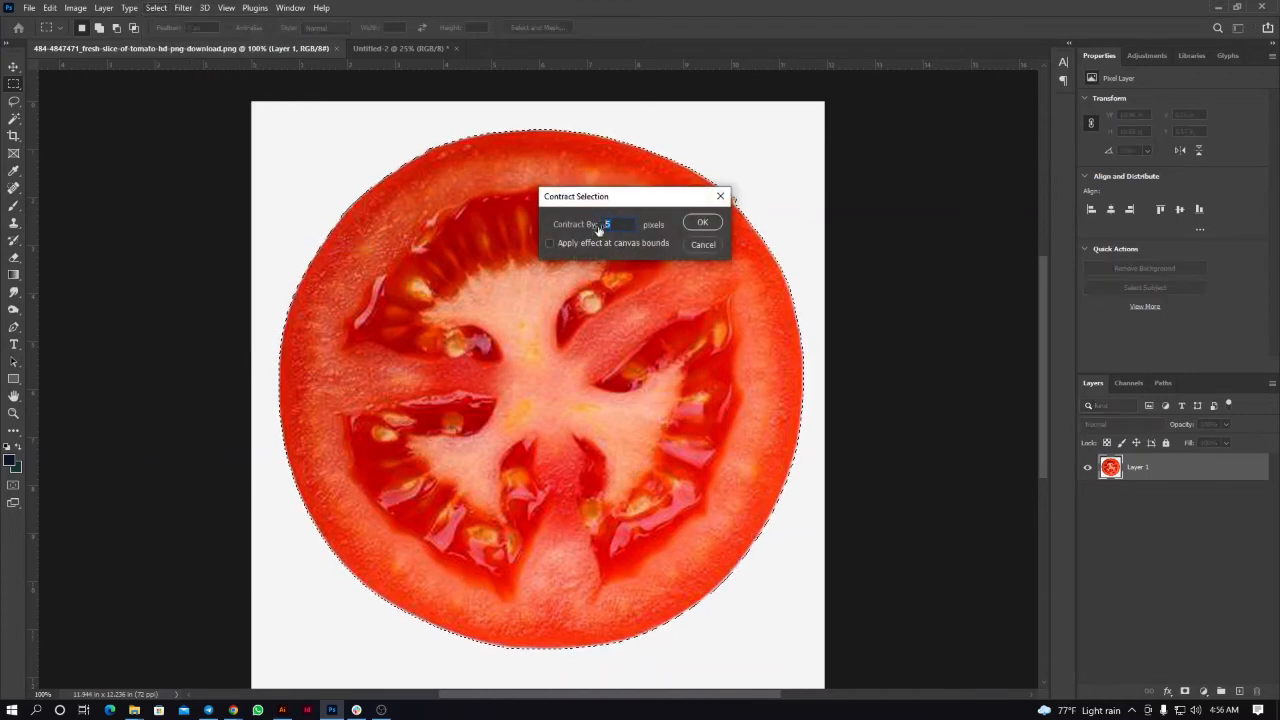
click(706, 224)
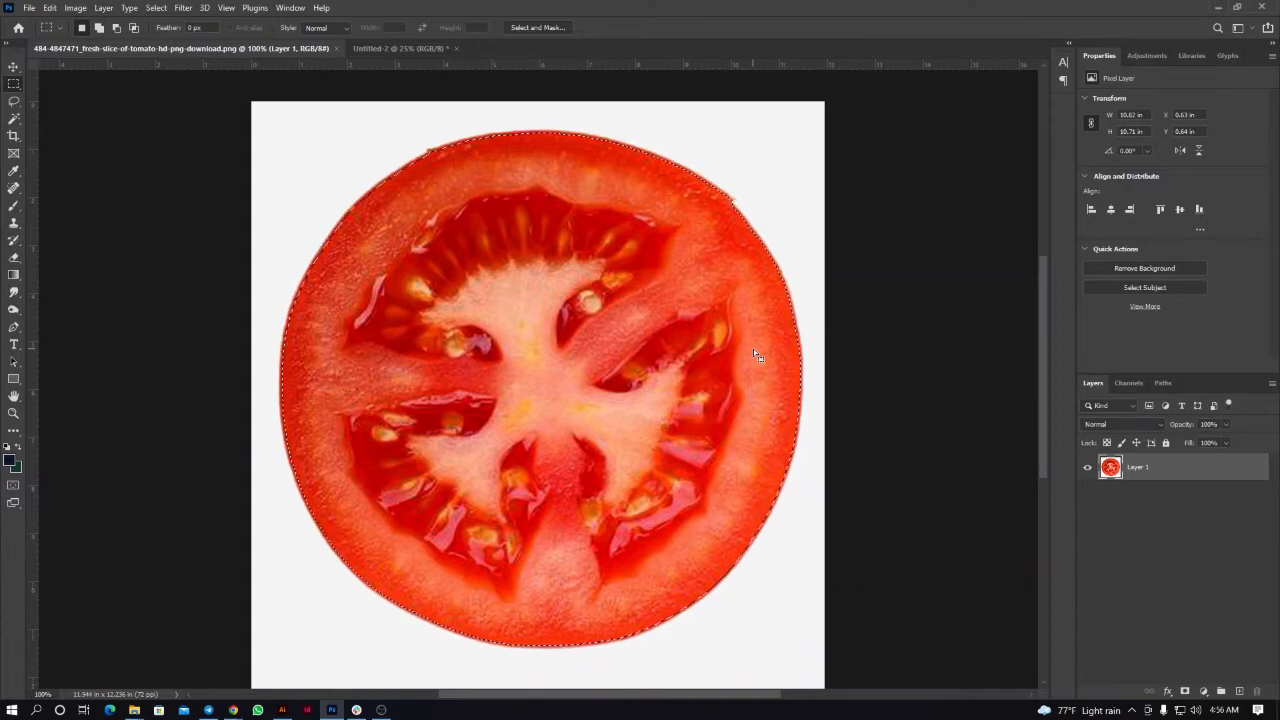
Step: Move the selected tomato slice into the Untitled-2 document and scale it to about 40% near the canvas centre
click(14, 68)
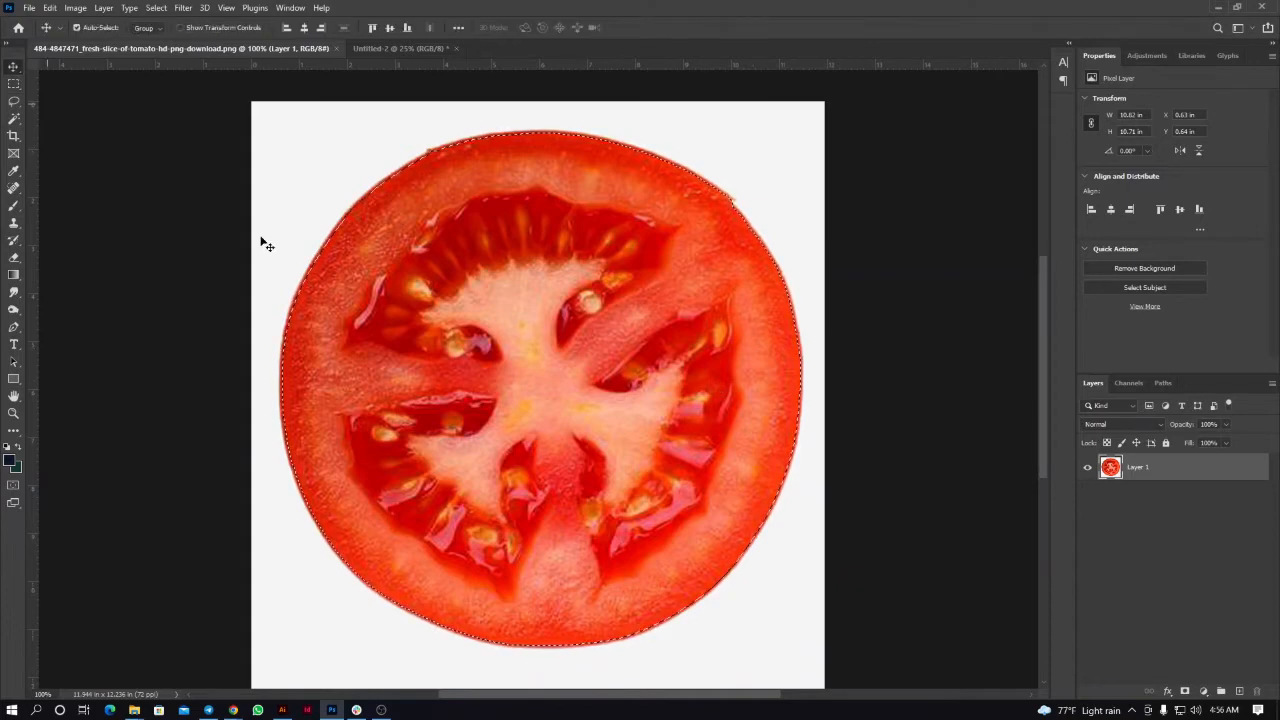
drag(636, 328, 567, 402)
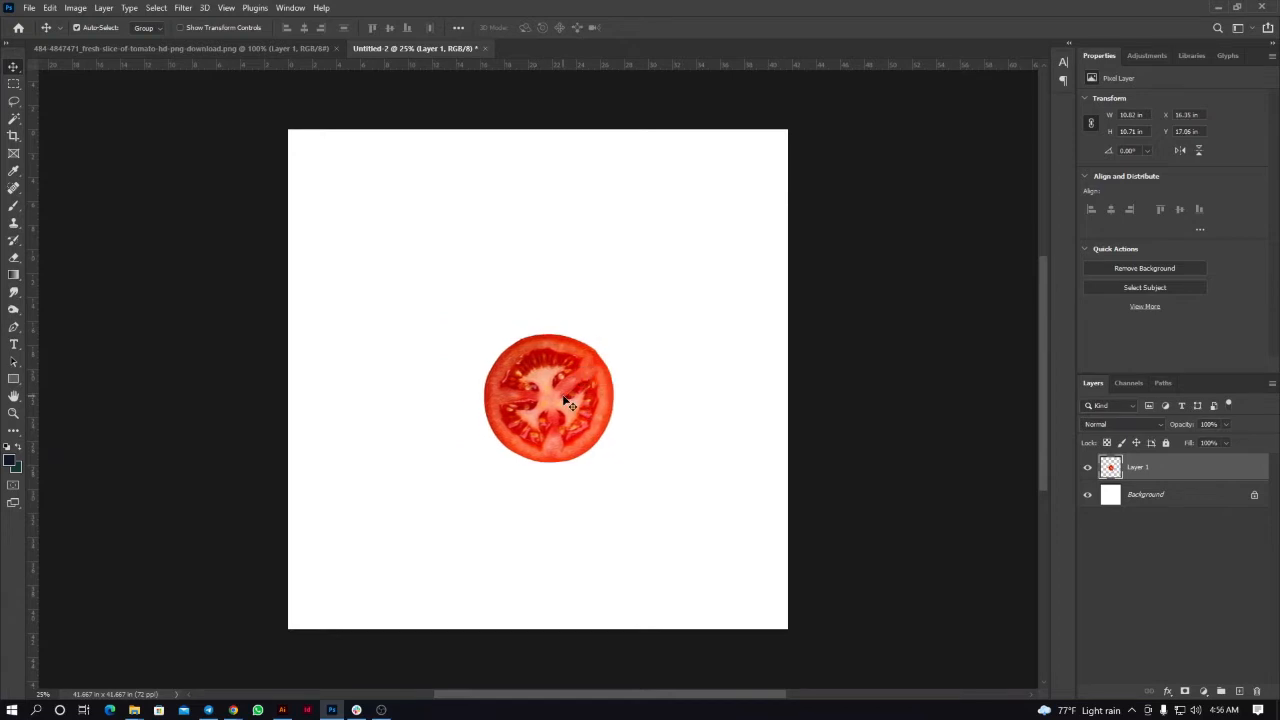
key(ctrl+t)
drag(613, 335, 594, 352)
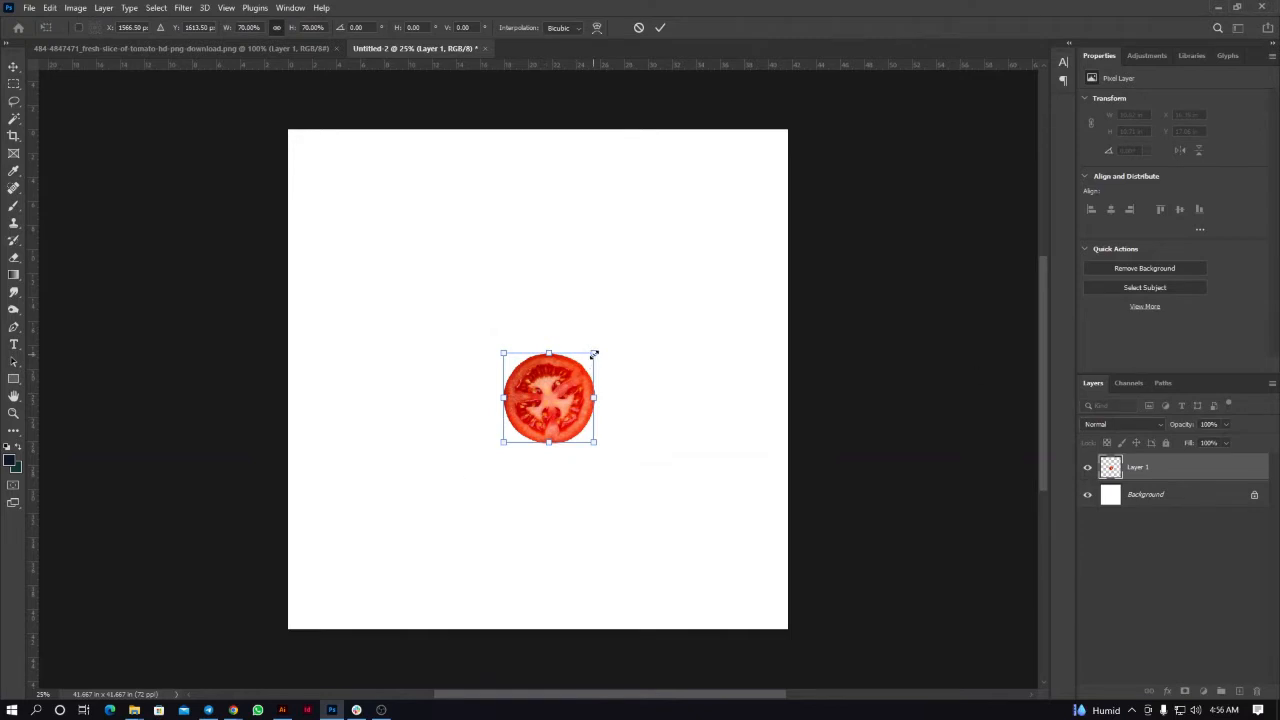
drag(594, 354, 580, 354)
drag(561, 400, 576, 364)
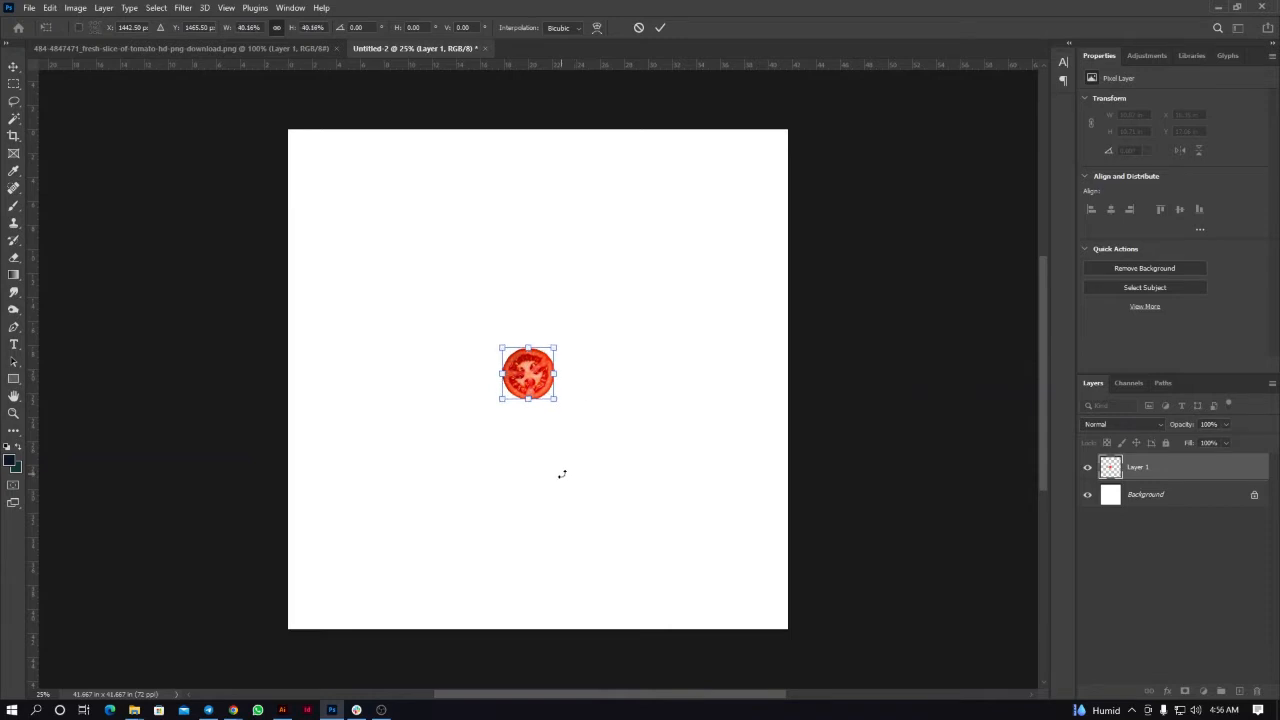
key(Return)
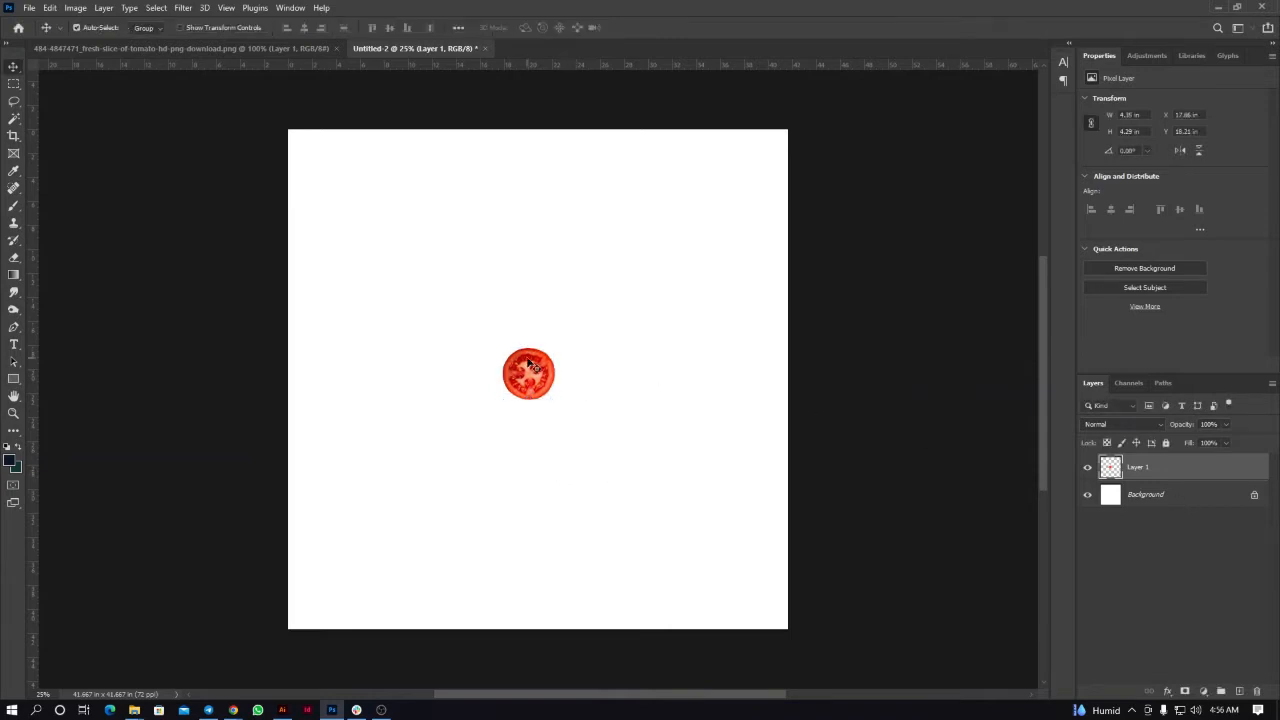
Step: Hide the Background layer and draw a rectangular selection of about 8.17 by 7.28 in around the tomato slice
click(1087, 495)
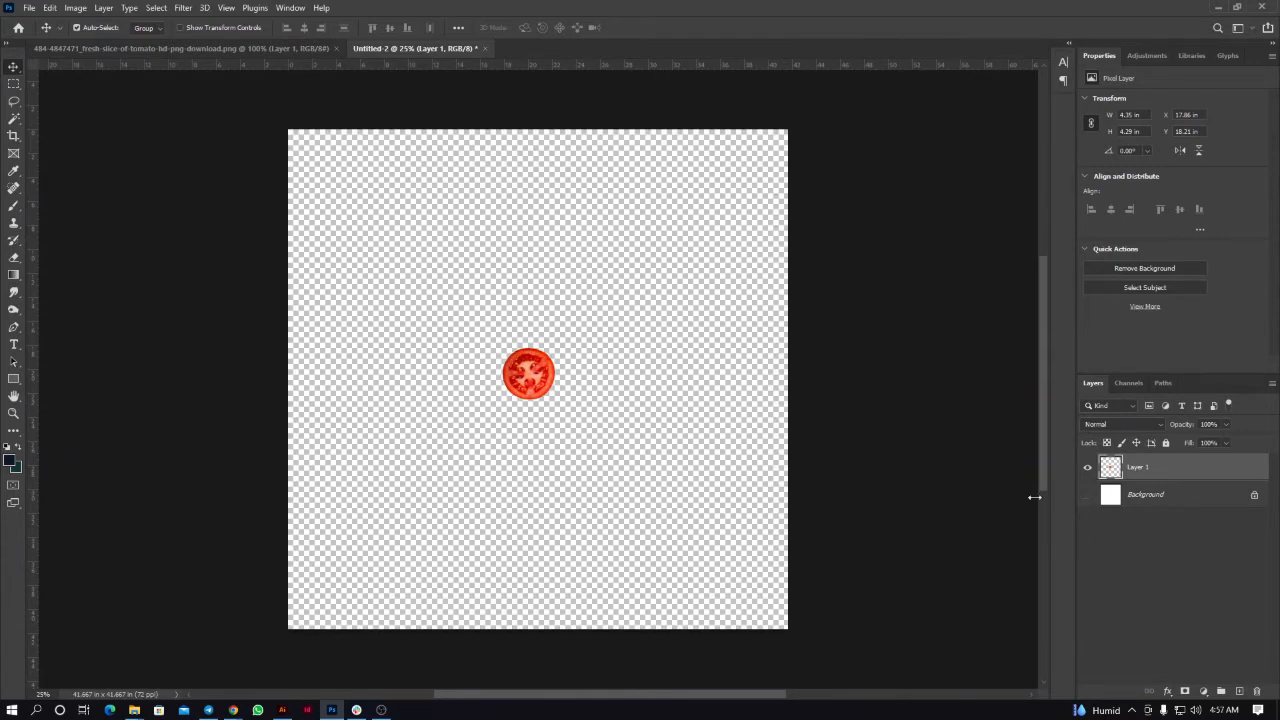
click(14, 84)
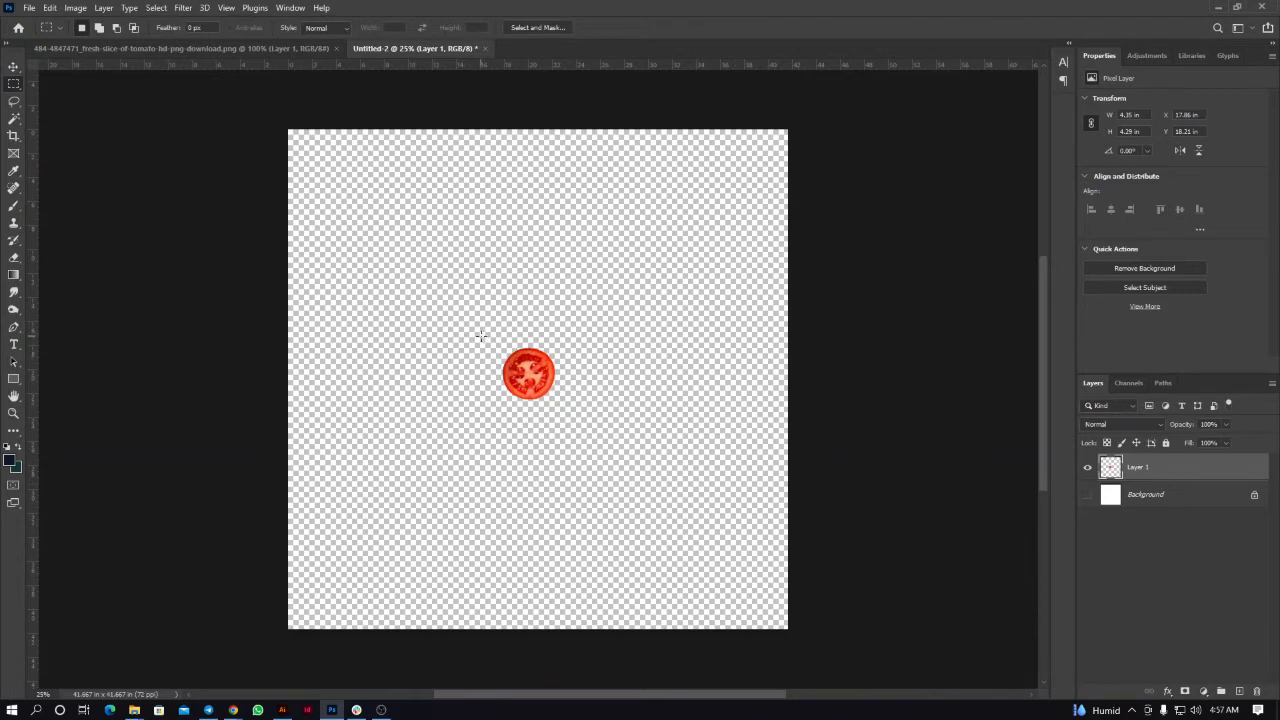
drag(478, 332, 576, 420)
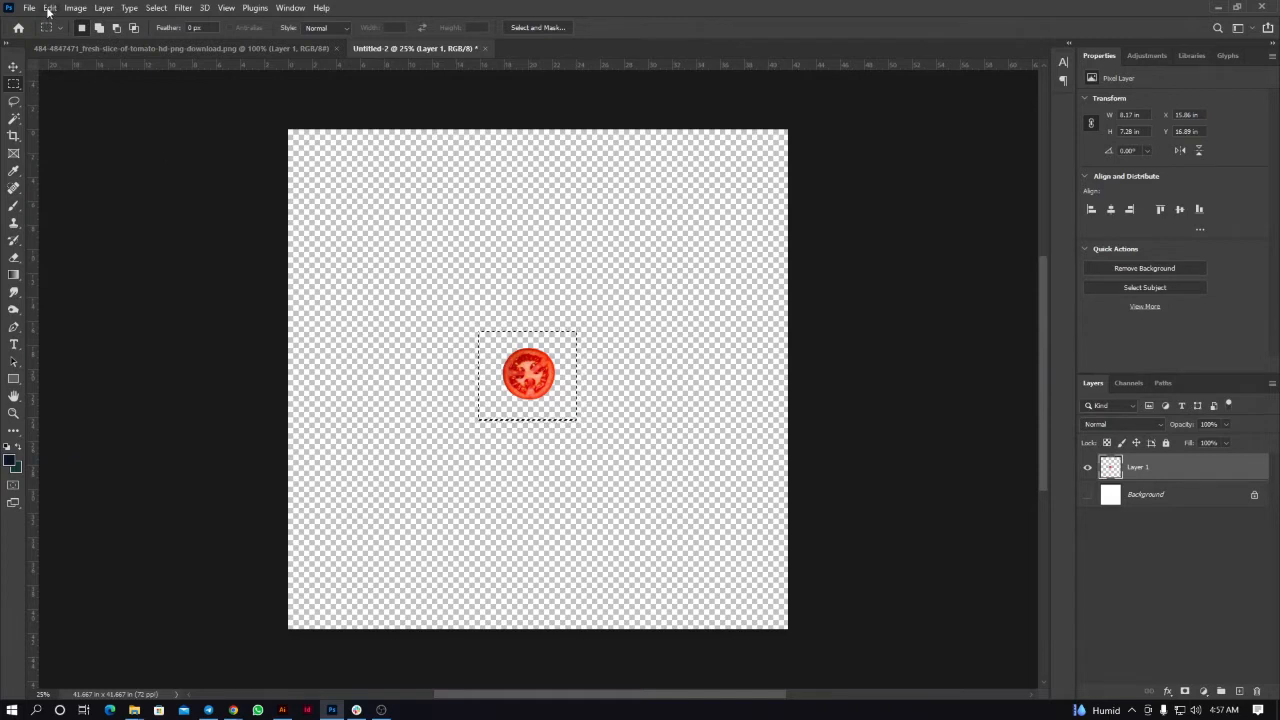
Step: Define the selected tomato slice area as a pattern named "Tomatto 2"
click(48, 8)
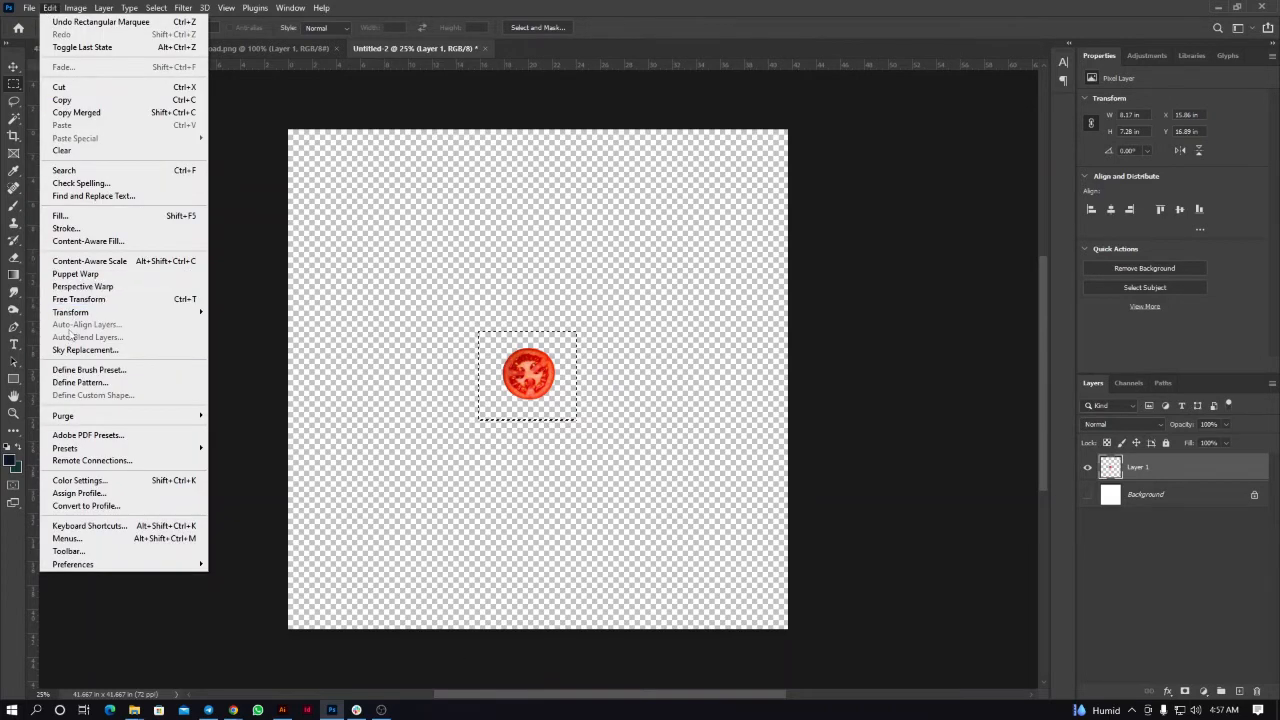
click(79, 383)
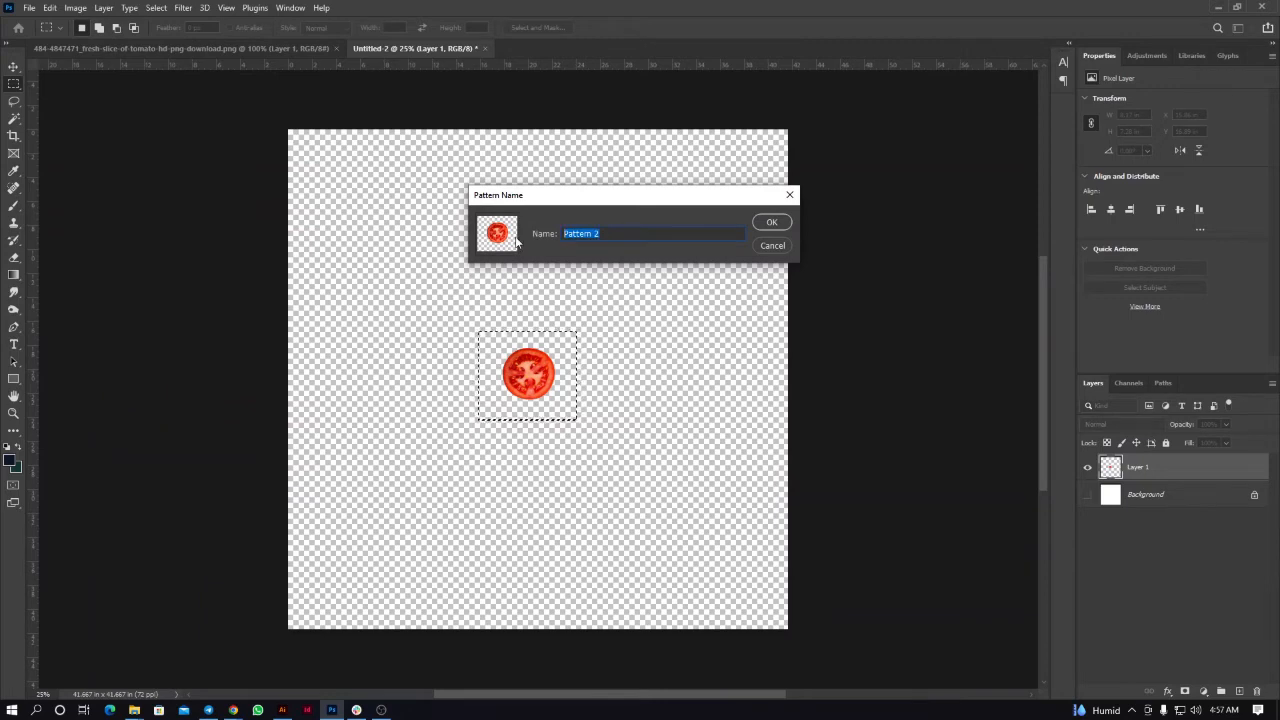
text(Toma)
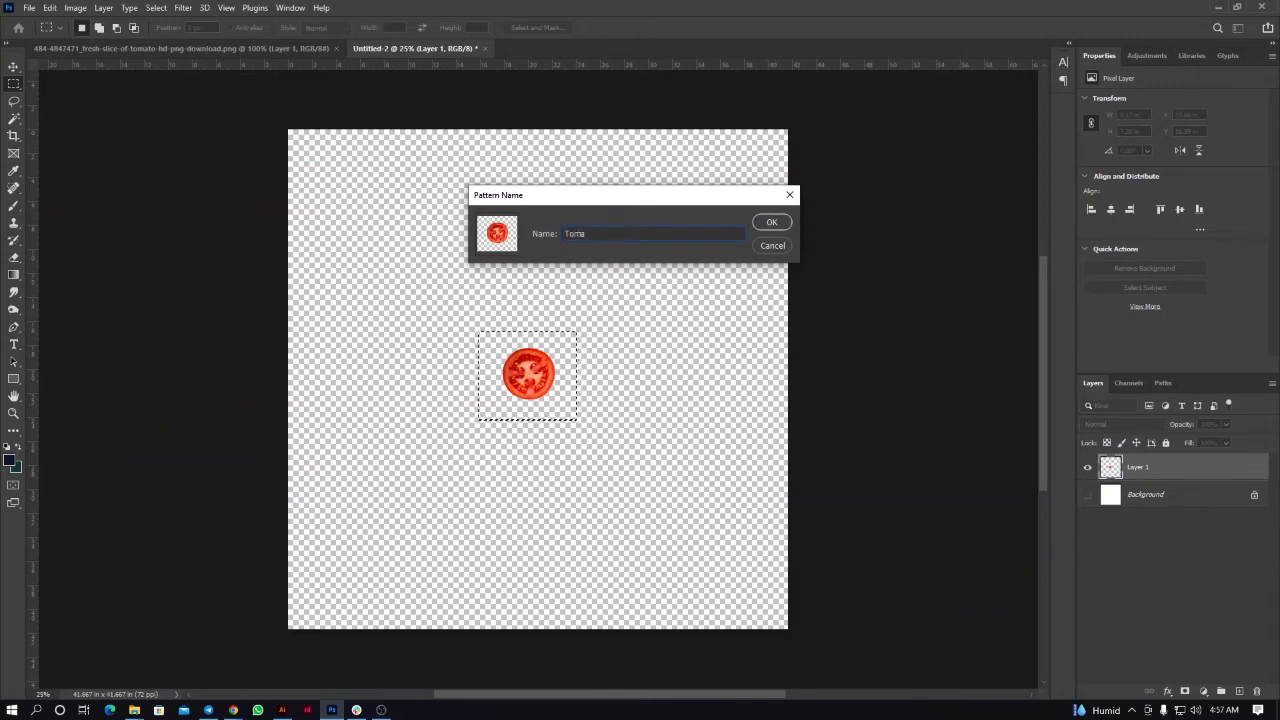
text(tto 2)
click(771, 223)
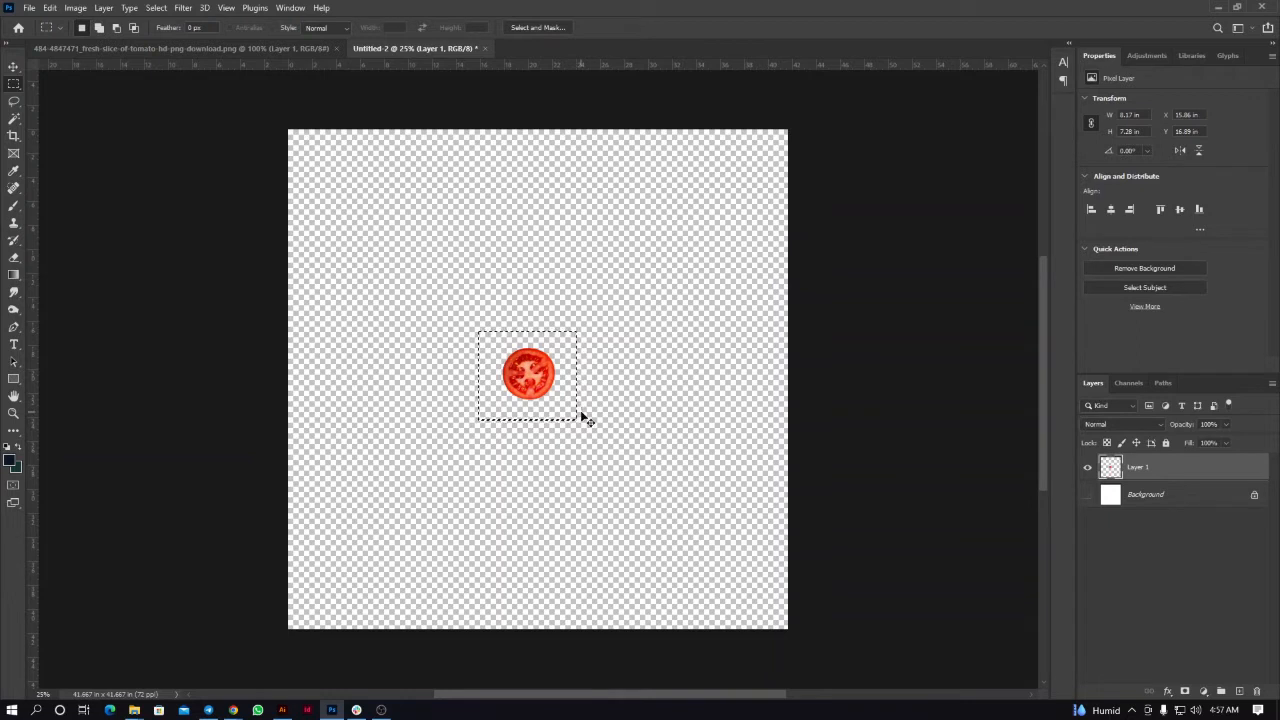
Step: With nothing selected, add a new empty layer above the tomato slice and hide Layer 1
key(ctrl+d)
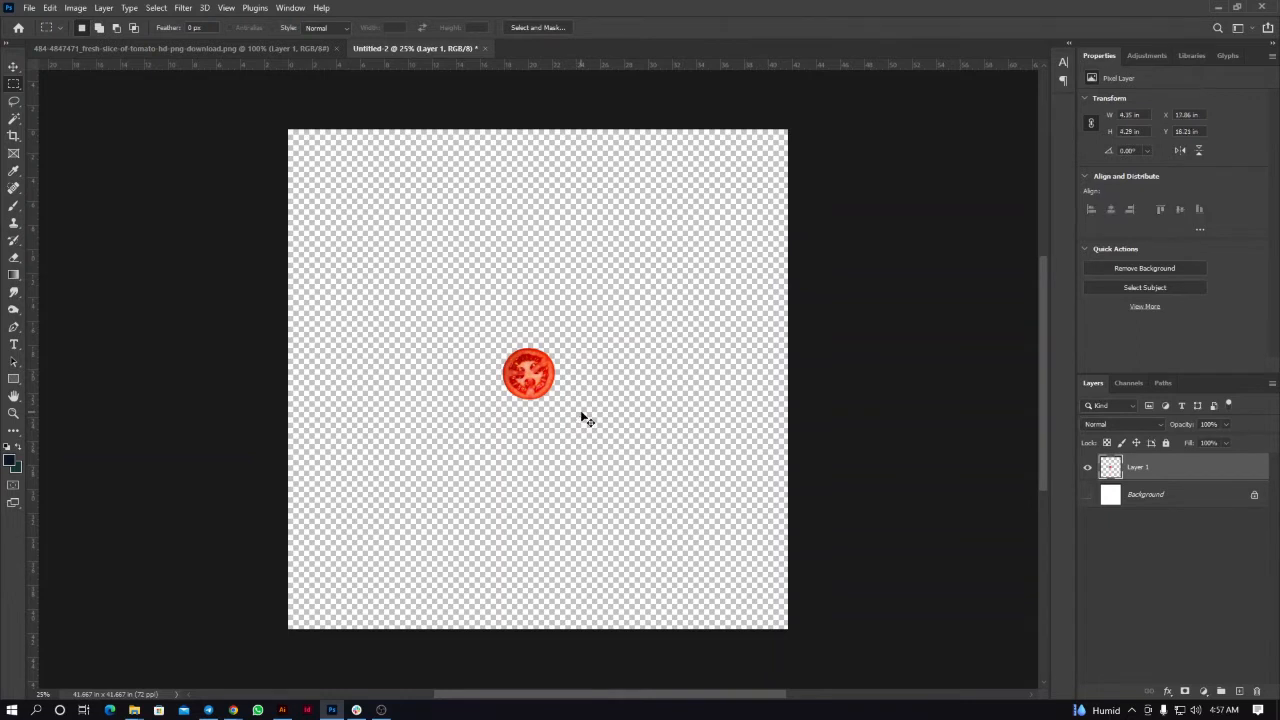
click(1240, 691)
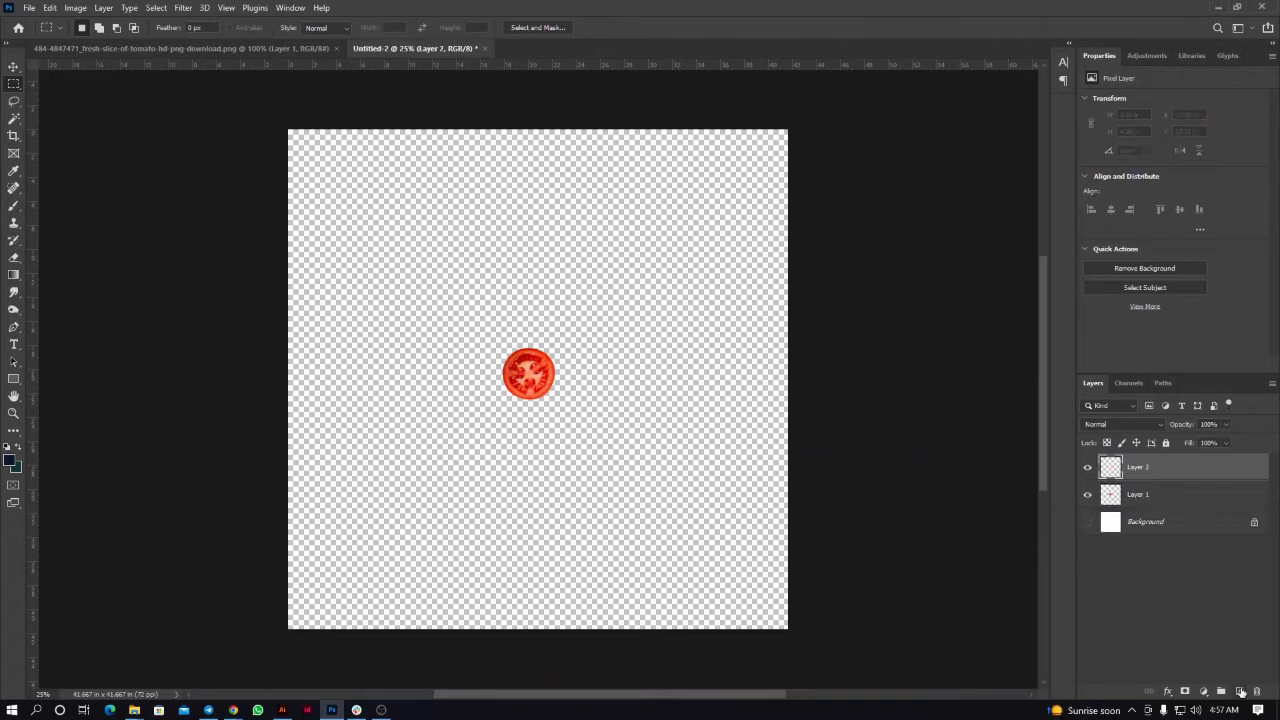
click(1087, 495)
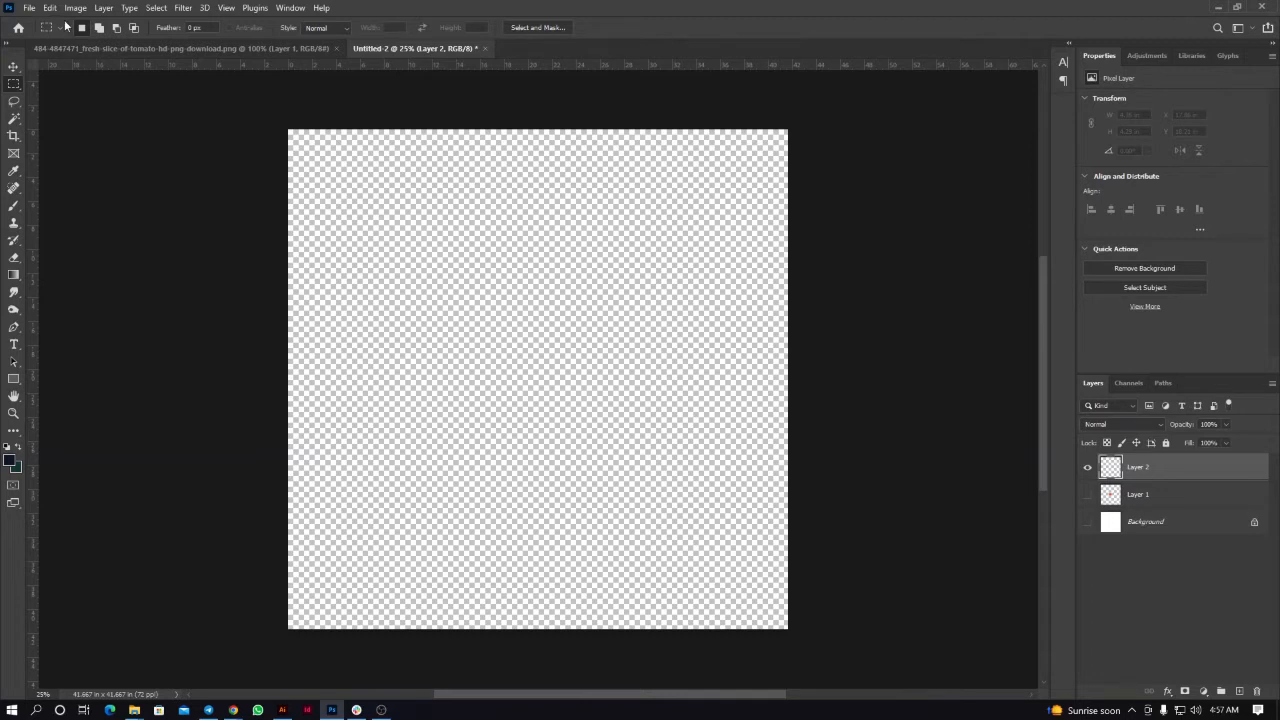
Step: Start a Fill on Layer 2 with Pattern contents, using the newly defined tomato pattern with transparent margins
click(50, 8)
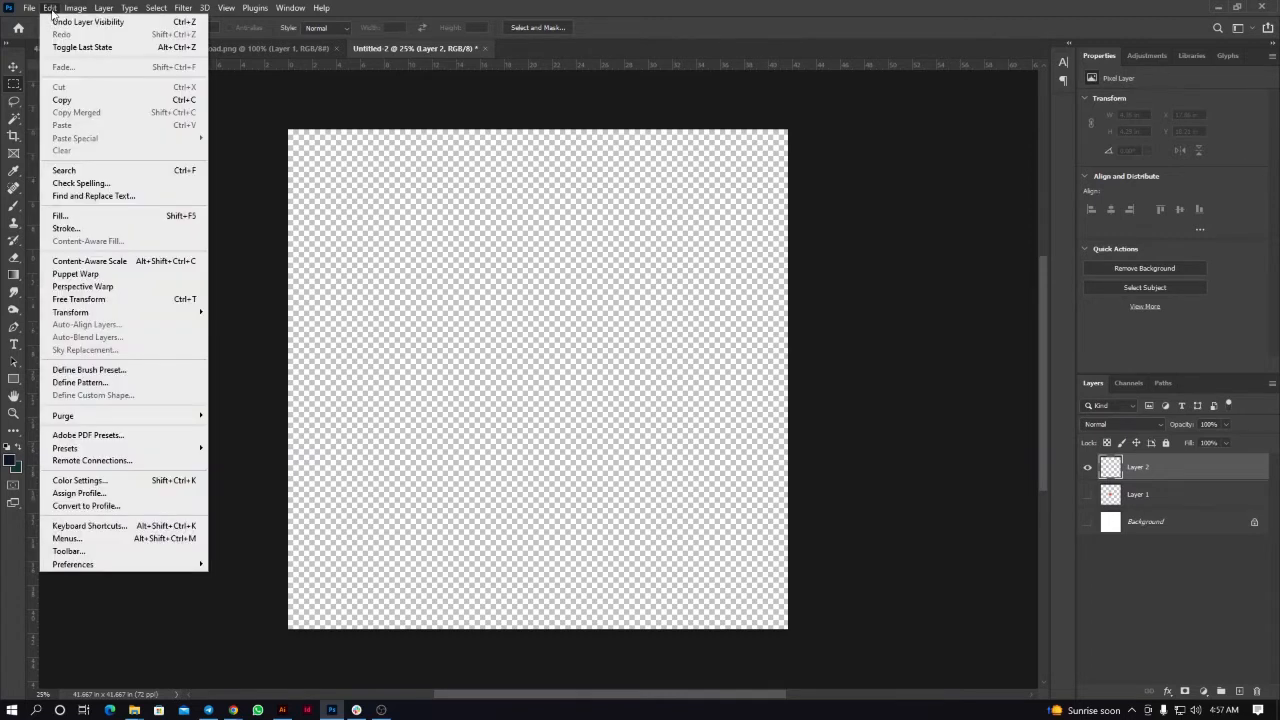
click(63, 217)
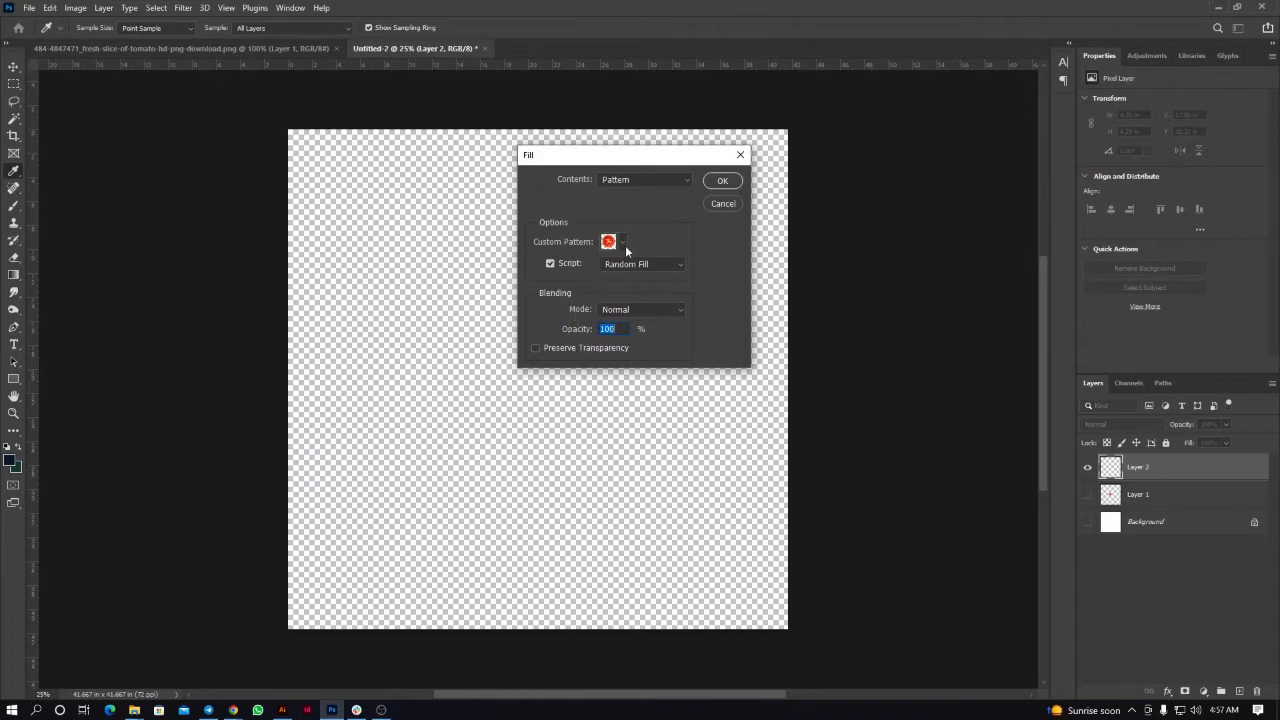
click(640, 182)
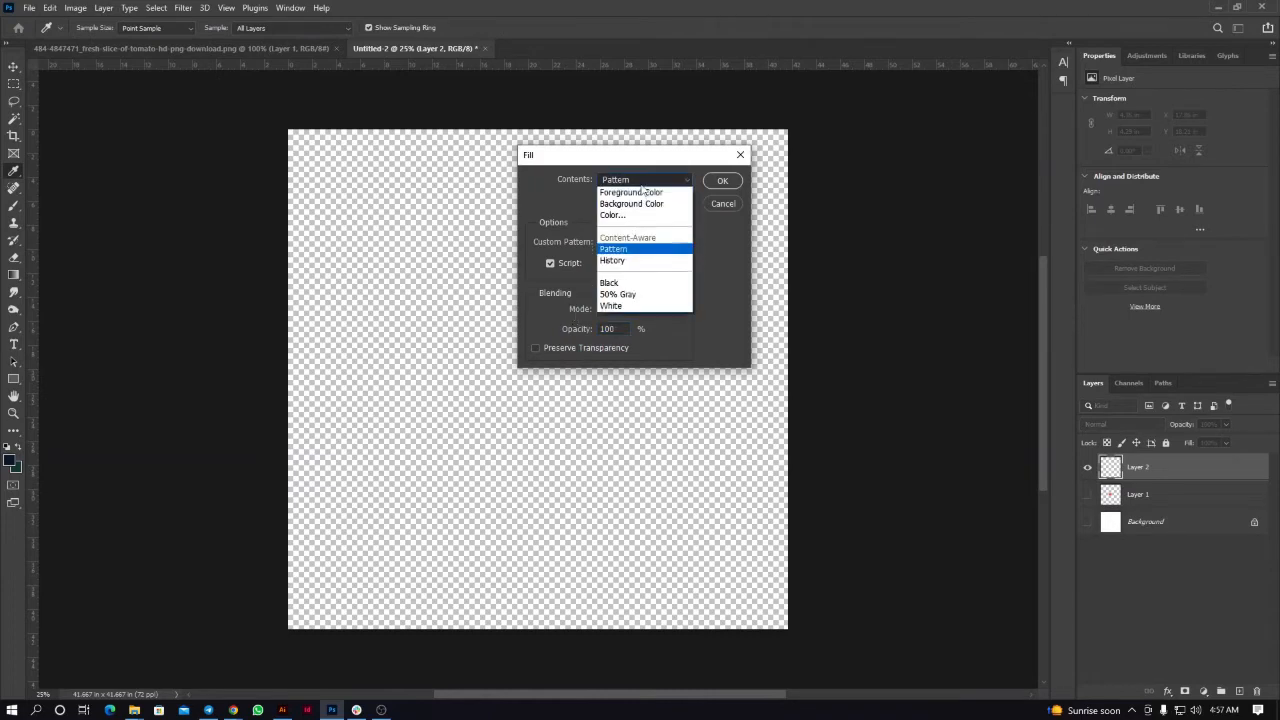
click(628, 249)
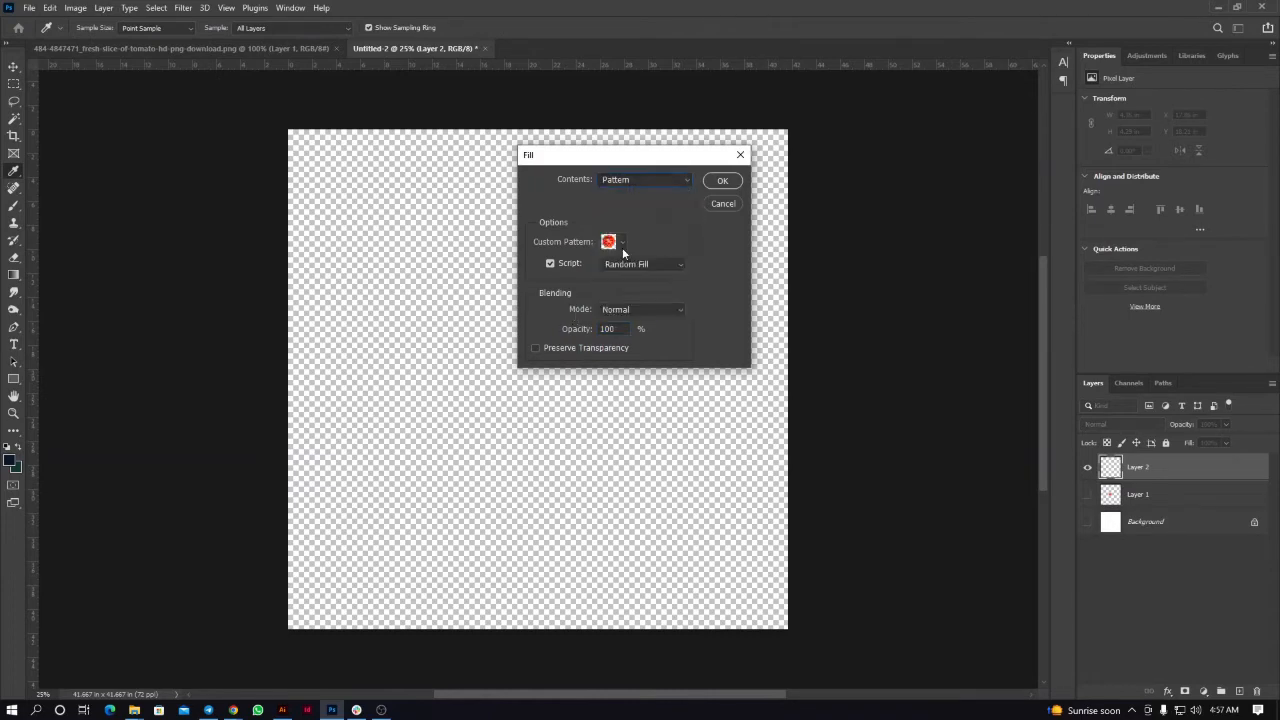
click(622, 243)
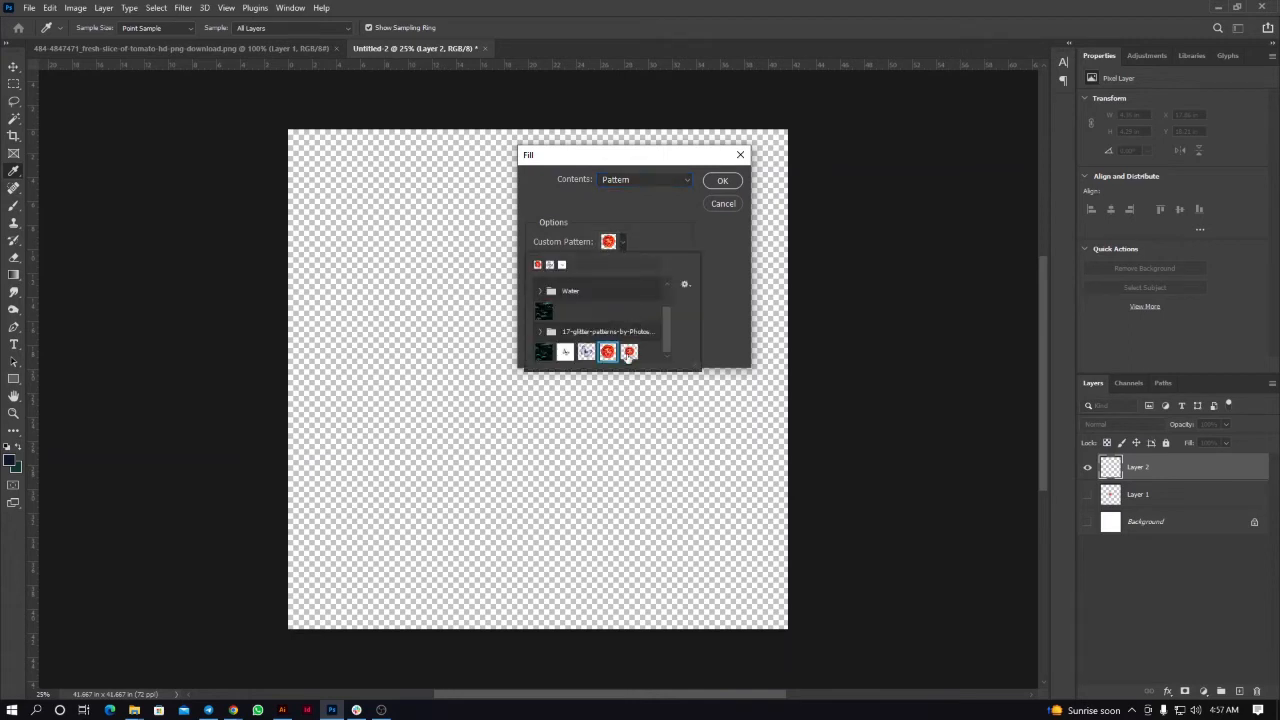
click(629, 353)
click(639, 228)
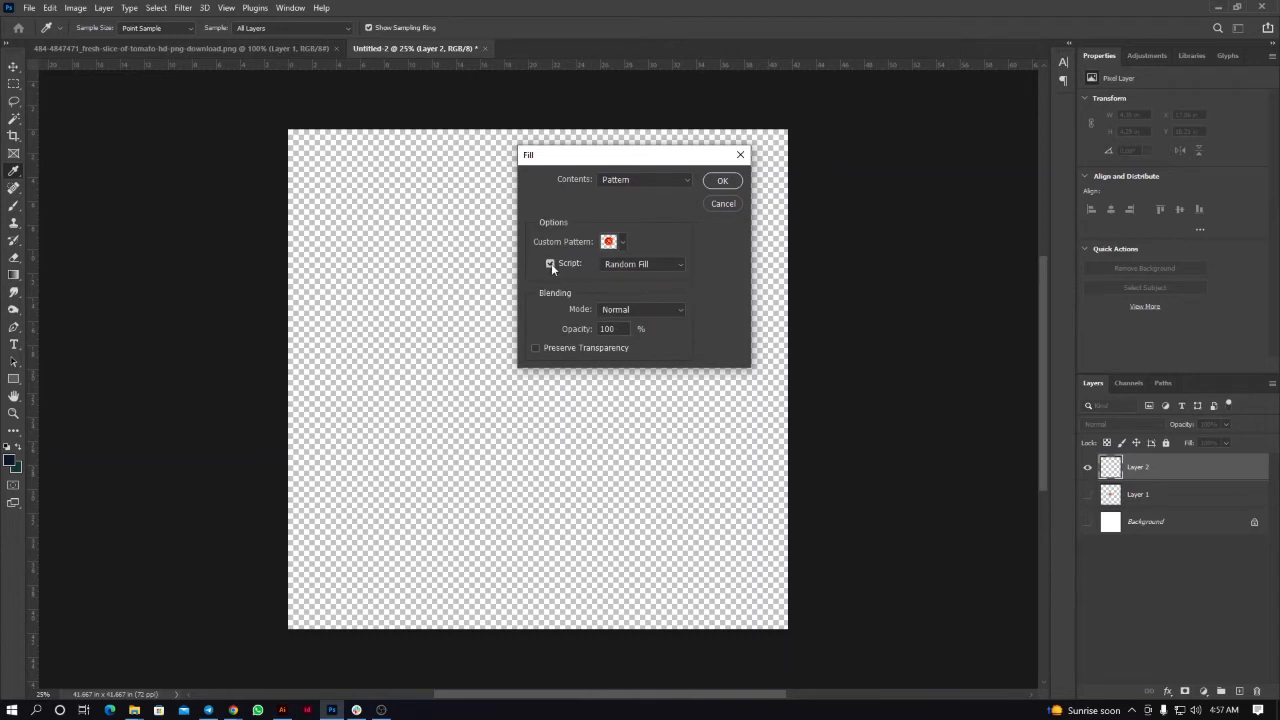
Step: Set the pattern fill's script to Random Fill with Normal blending mode and proceed to the random fill settings
click(668, 265)
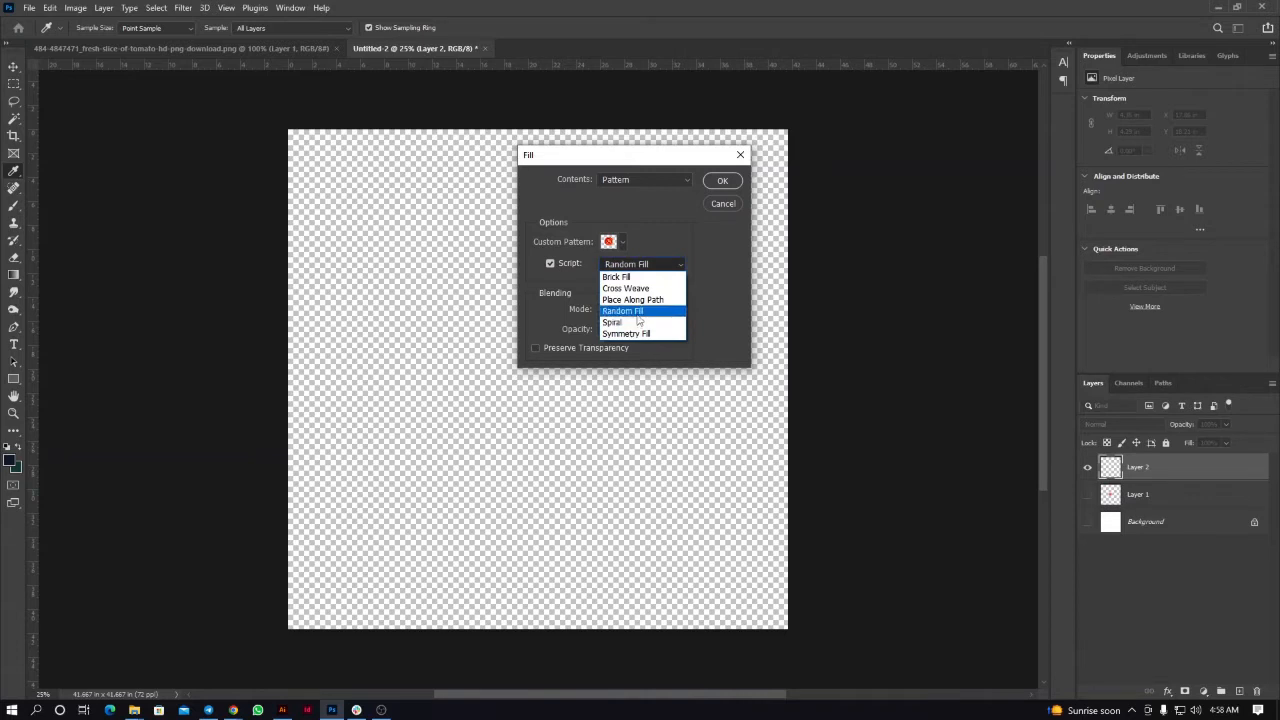
click(637, 314)
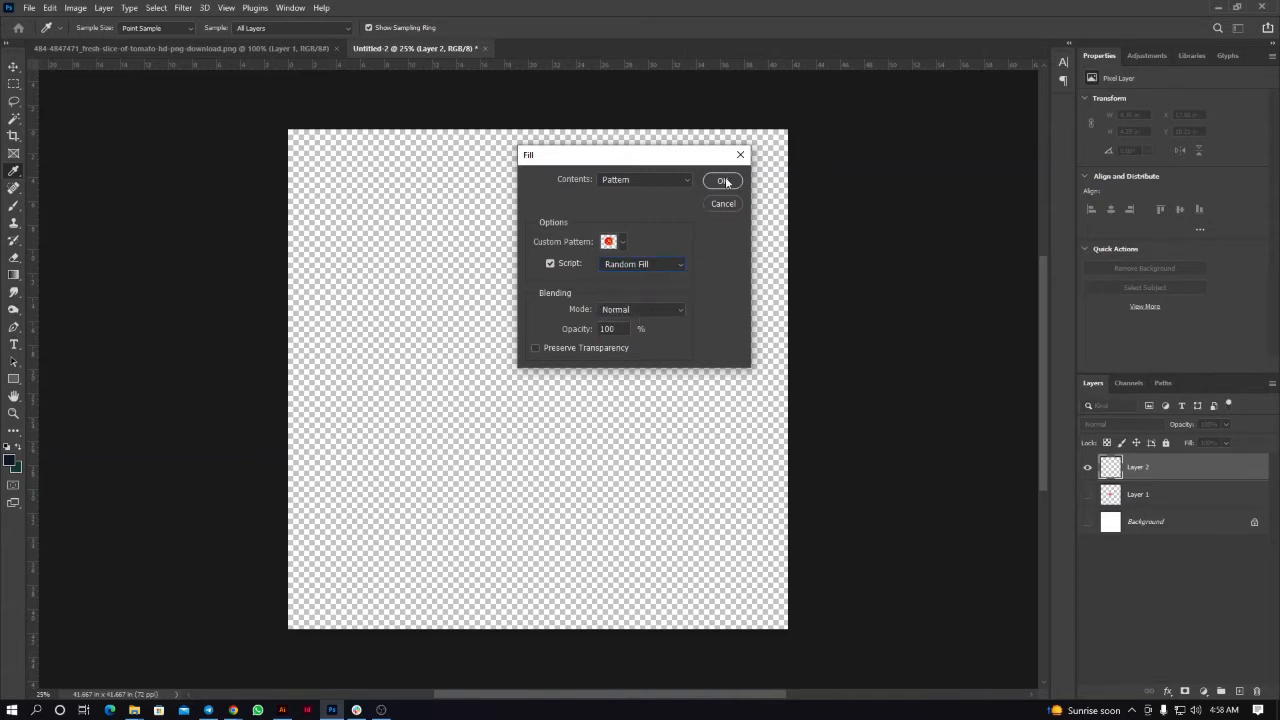
click(665, 308)
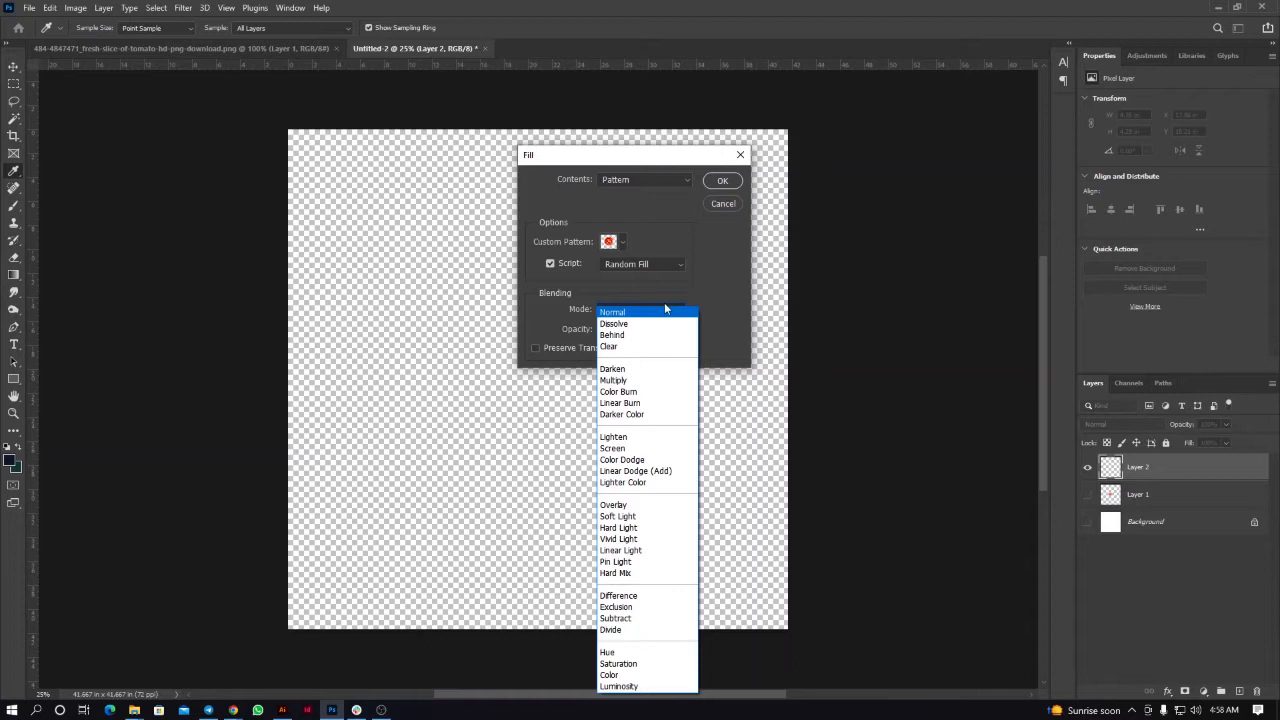
click(665, 309)
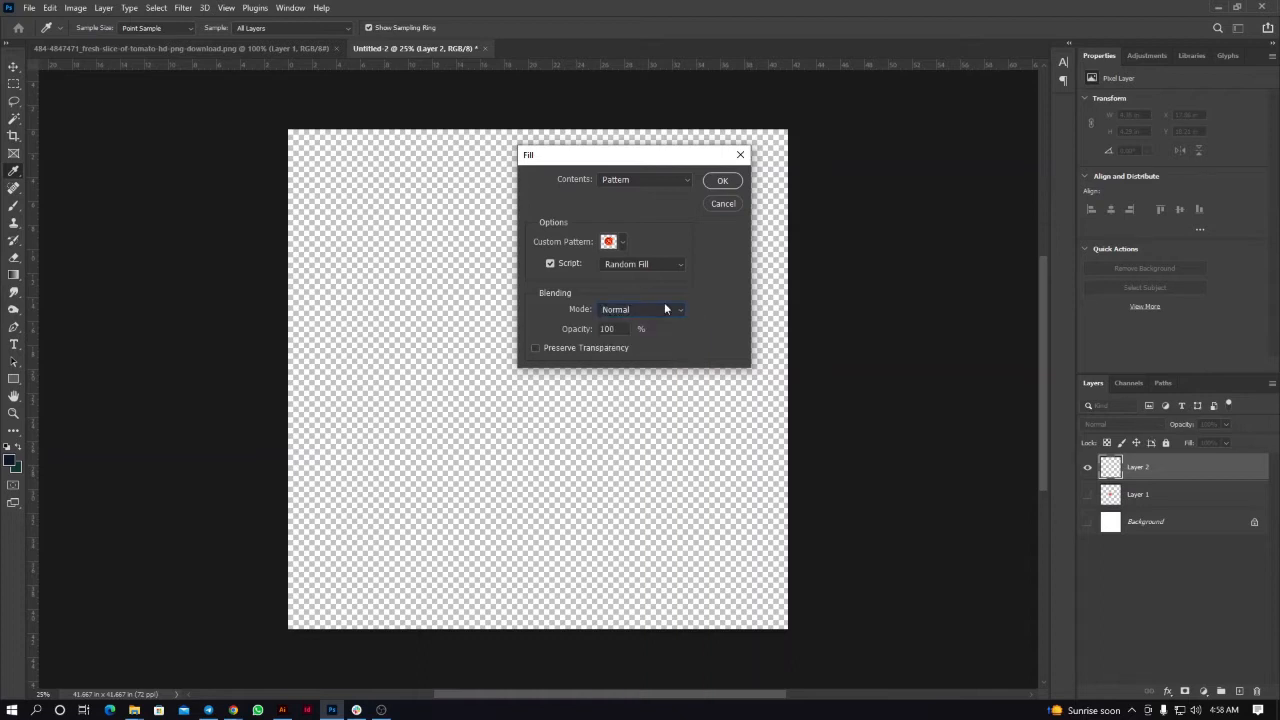
click(722, 182)
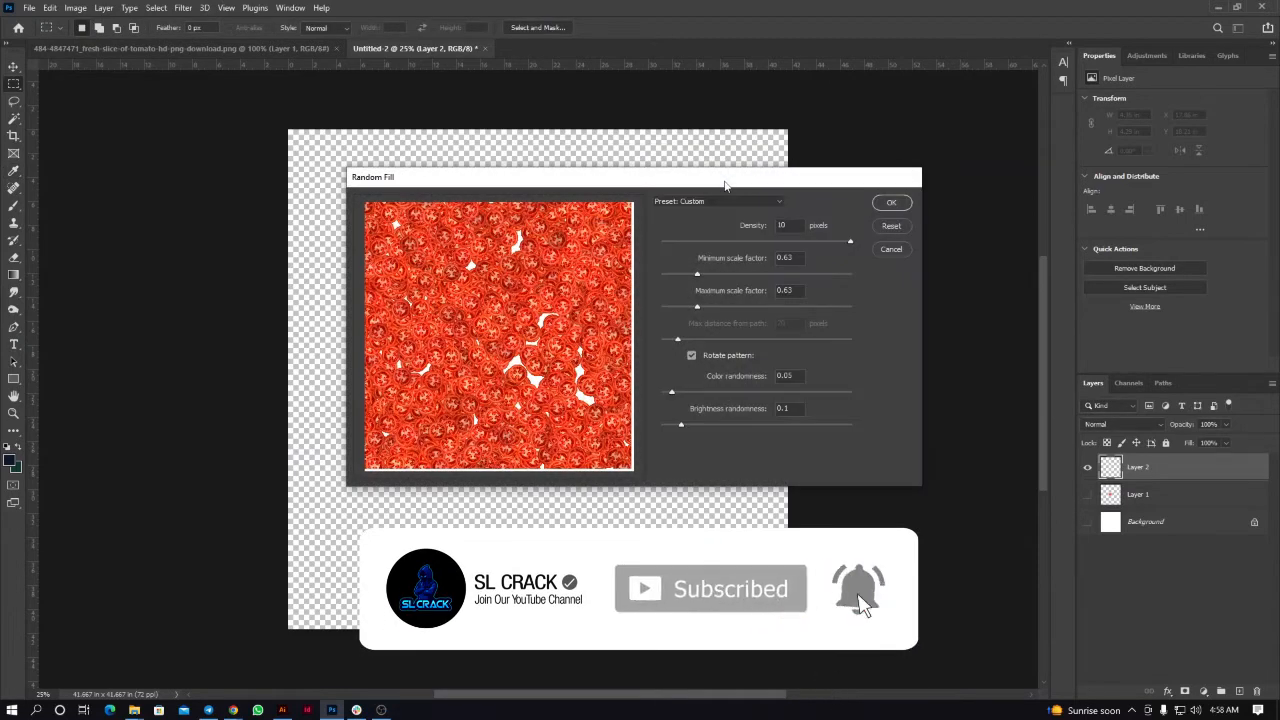
Step: Apply the random fill to Layer 2 with density 9.3 pixels and minimum and maximum scale factors of 1.07
click(767, 231)
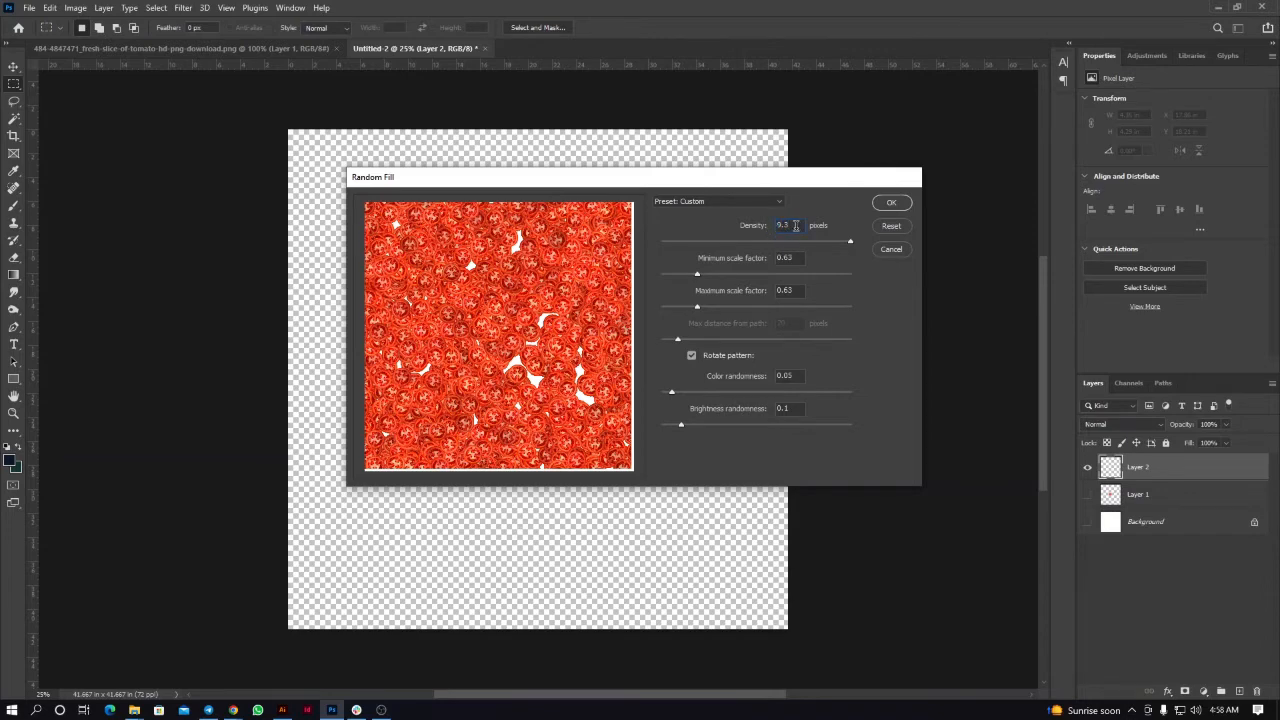
click(797, 258)
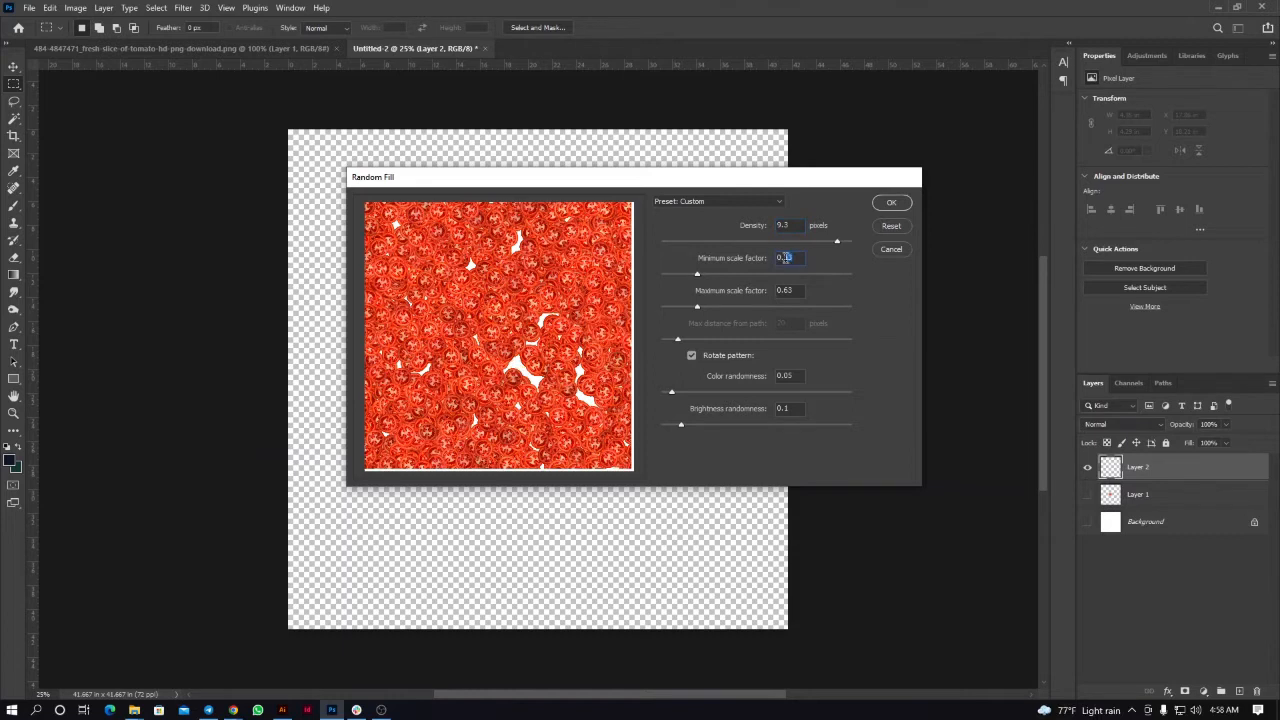
text(0)
key(Tab)
text(1)
click(729, 275)
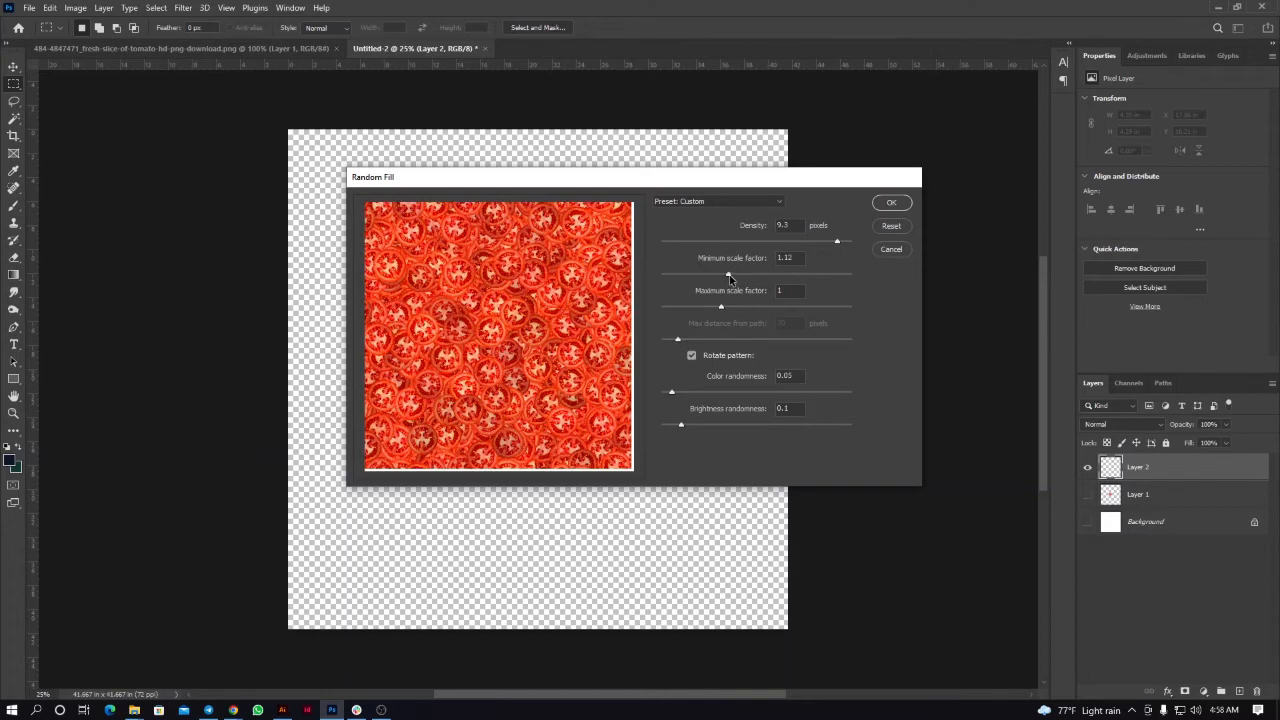
mouse_move(728, 277)
mouse_down()
mouse_move(705, 278)
mouse_move(727, 279)
mouse_up()
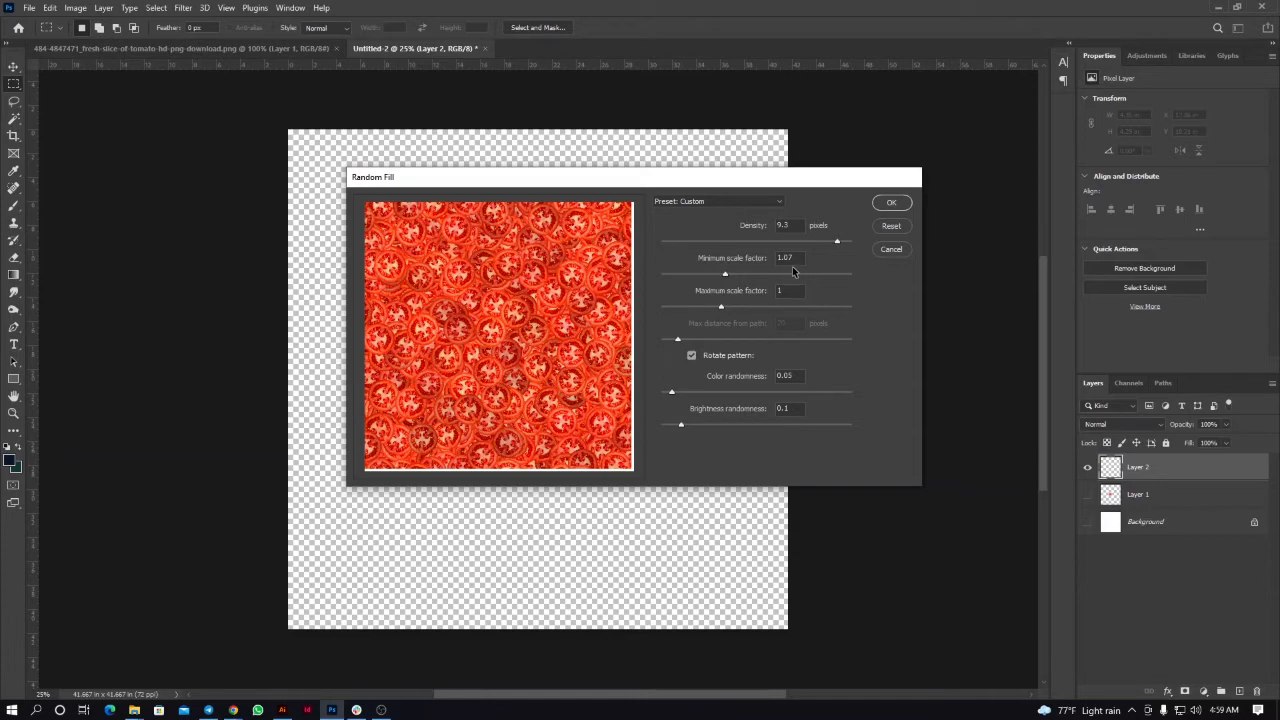
drag(789, 290, 768, 294)
click(799, 258)
click(890, 204)
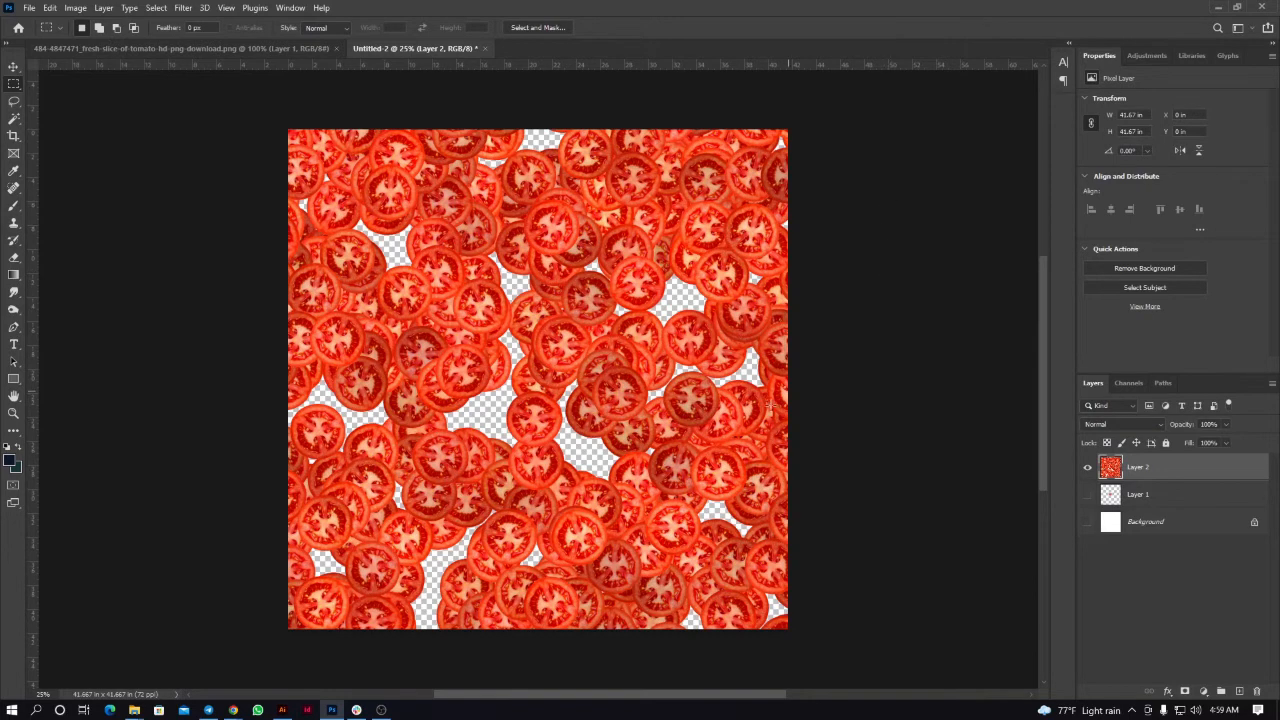
Step: Add a new layer directly above the Background and fill it with a dark red sampled from a tomato slice
click(1160, 525)
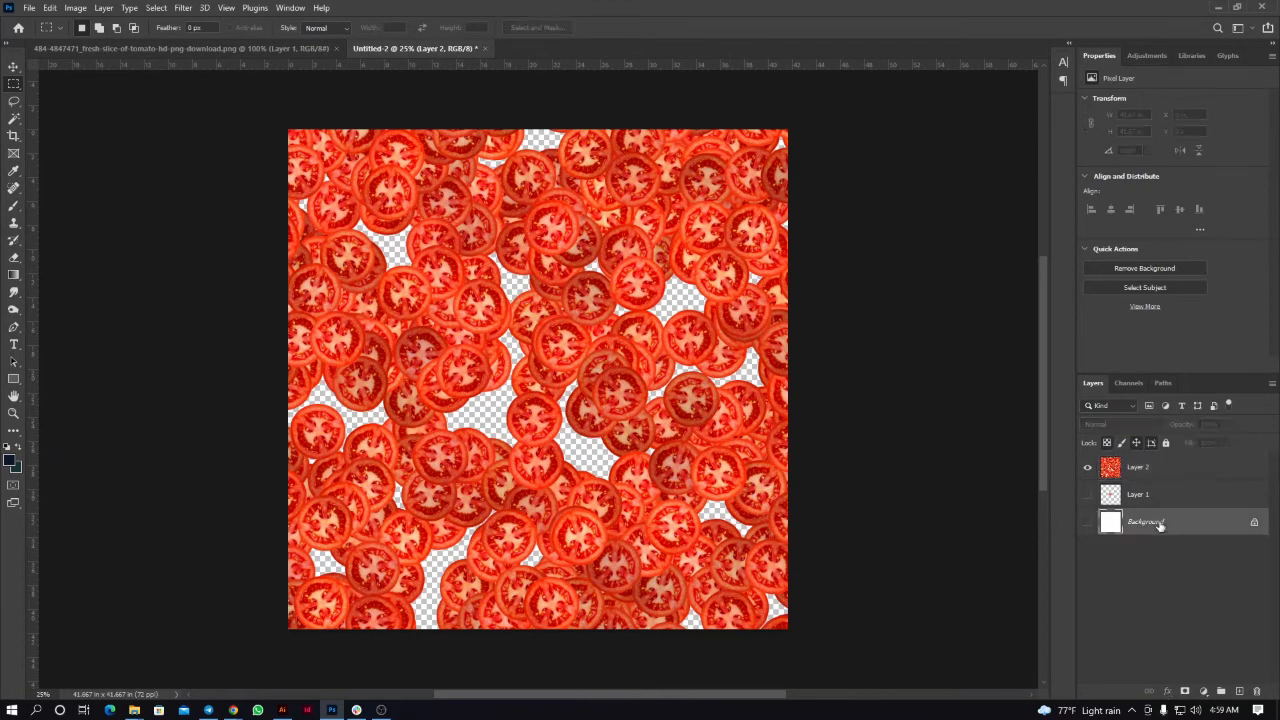
click(1239, 692)
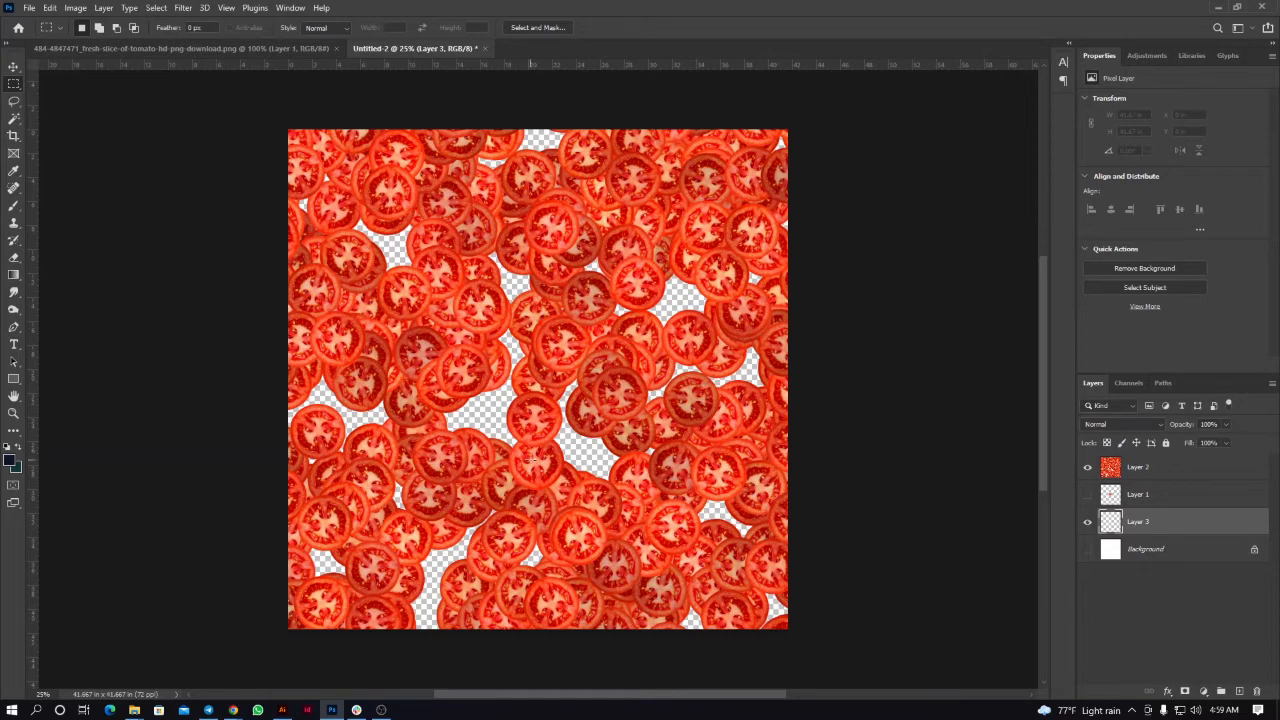
key(b)
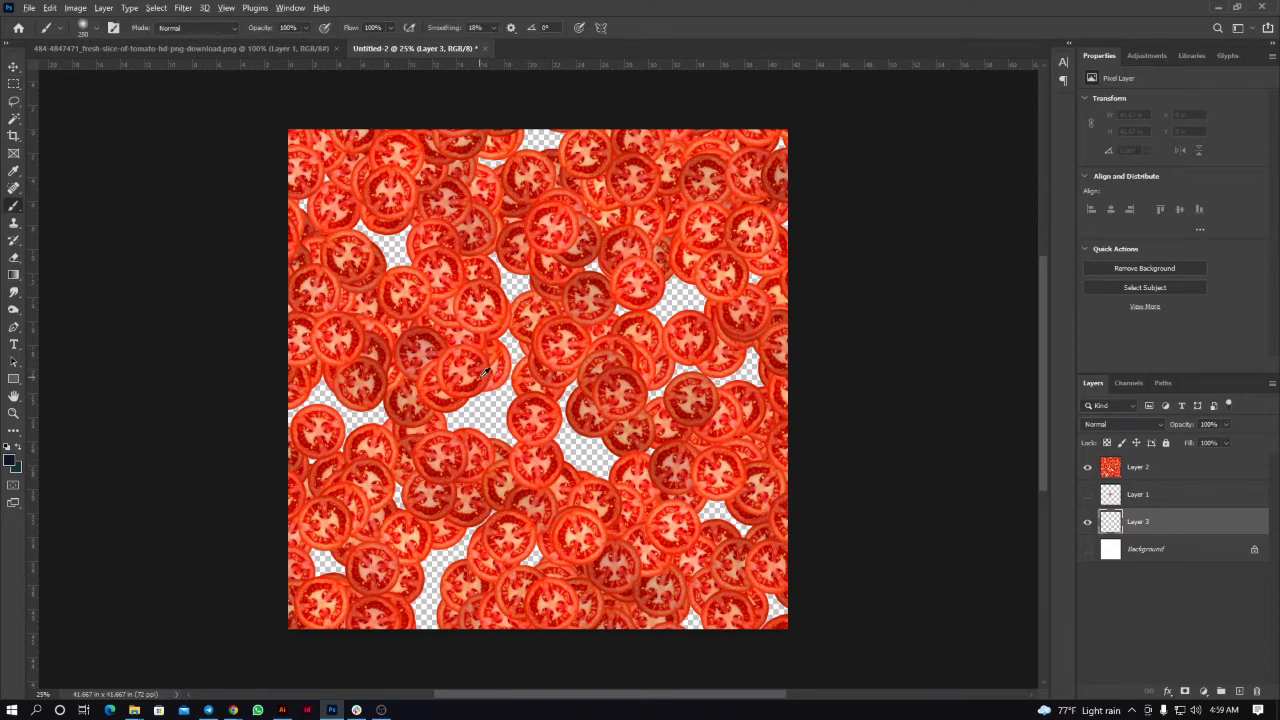
alt+click(481, 382)
key(alt+BackSpace)
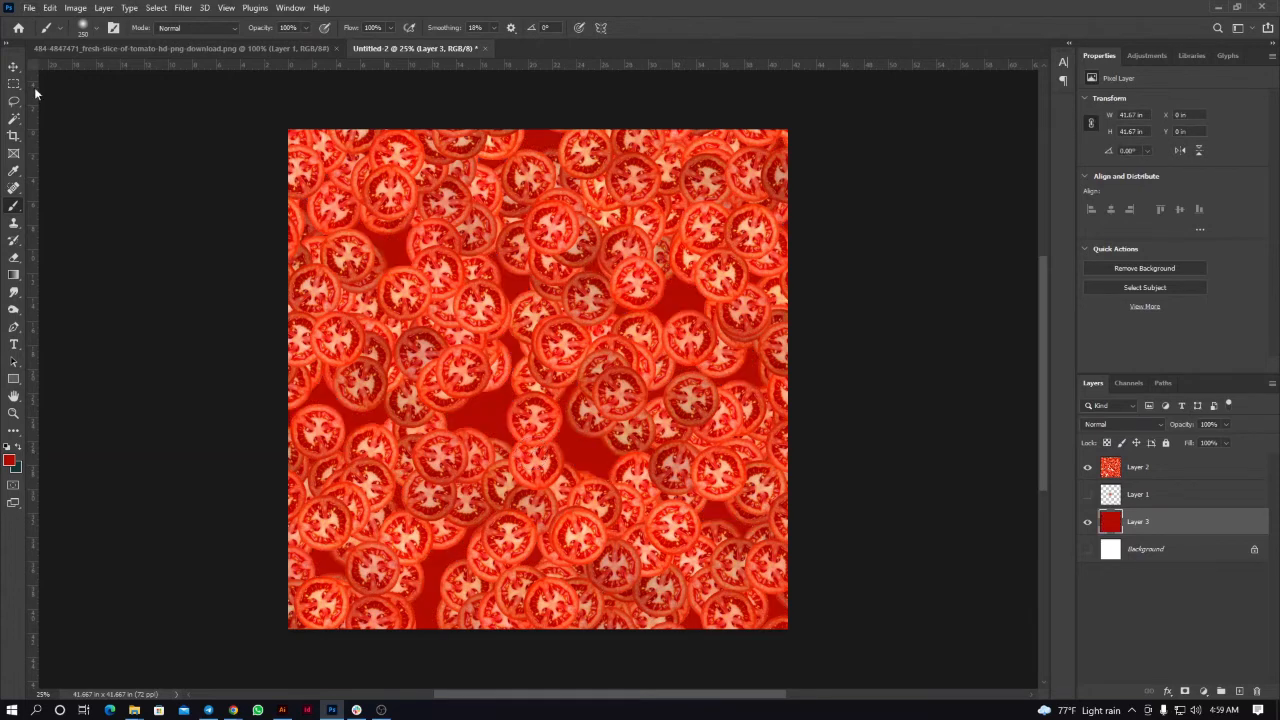
click(13, 66)
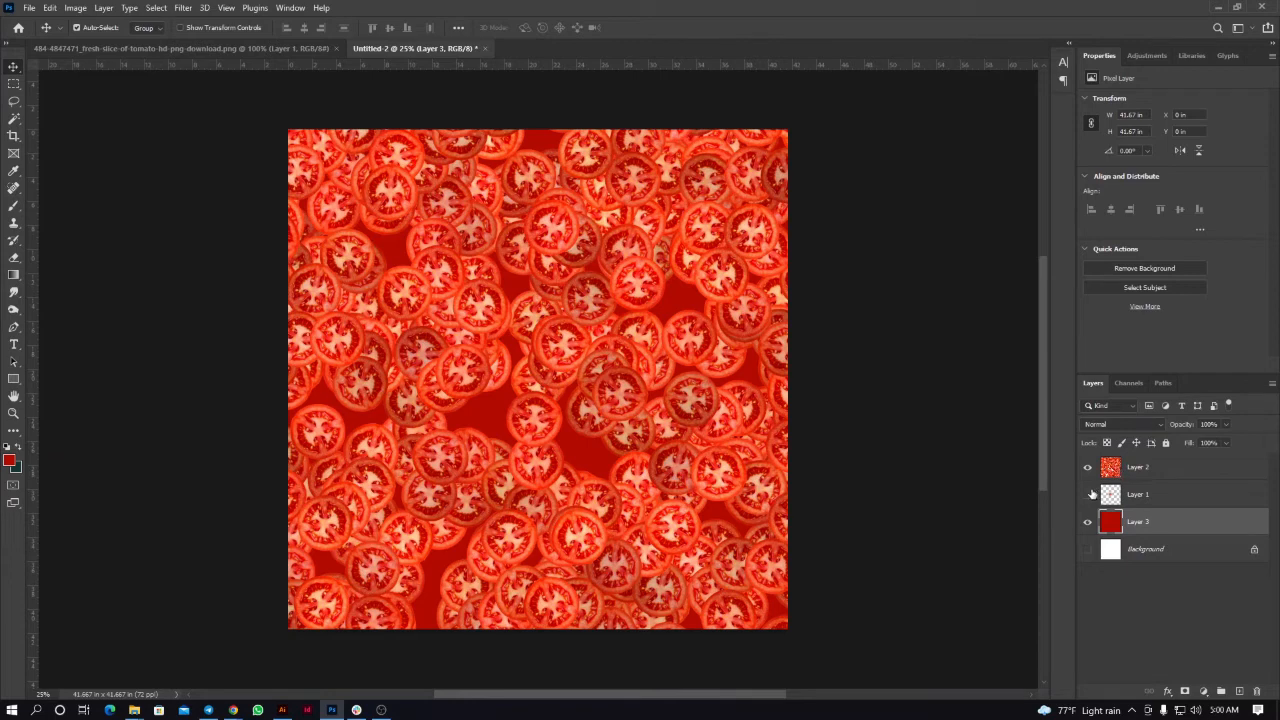
Step: Delete the tomato-filled Layer 2, hide the red layer, and add a new empty layer above Layer 1
click(1118, 470)
key(ctrl+e)
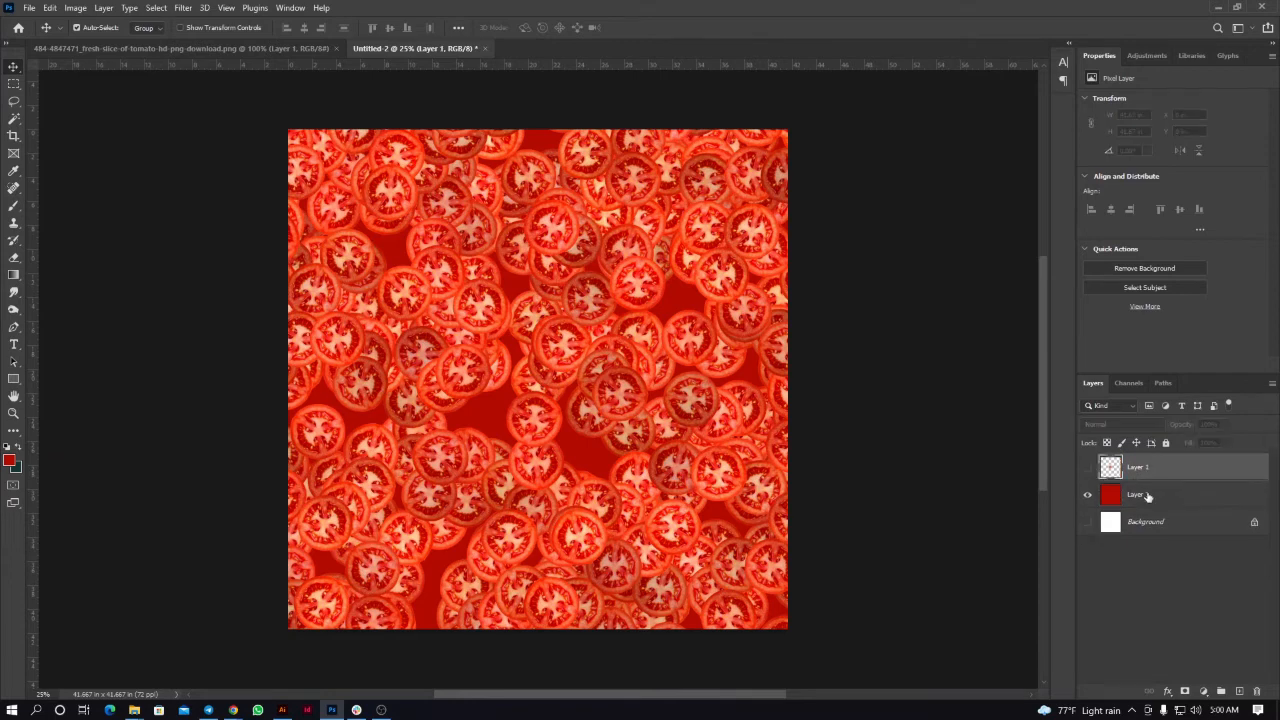
click(1147, 496)
key(ctrl+comma)
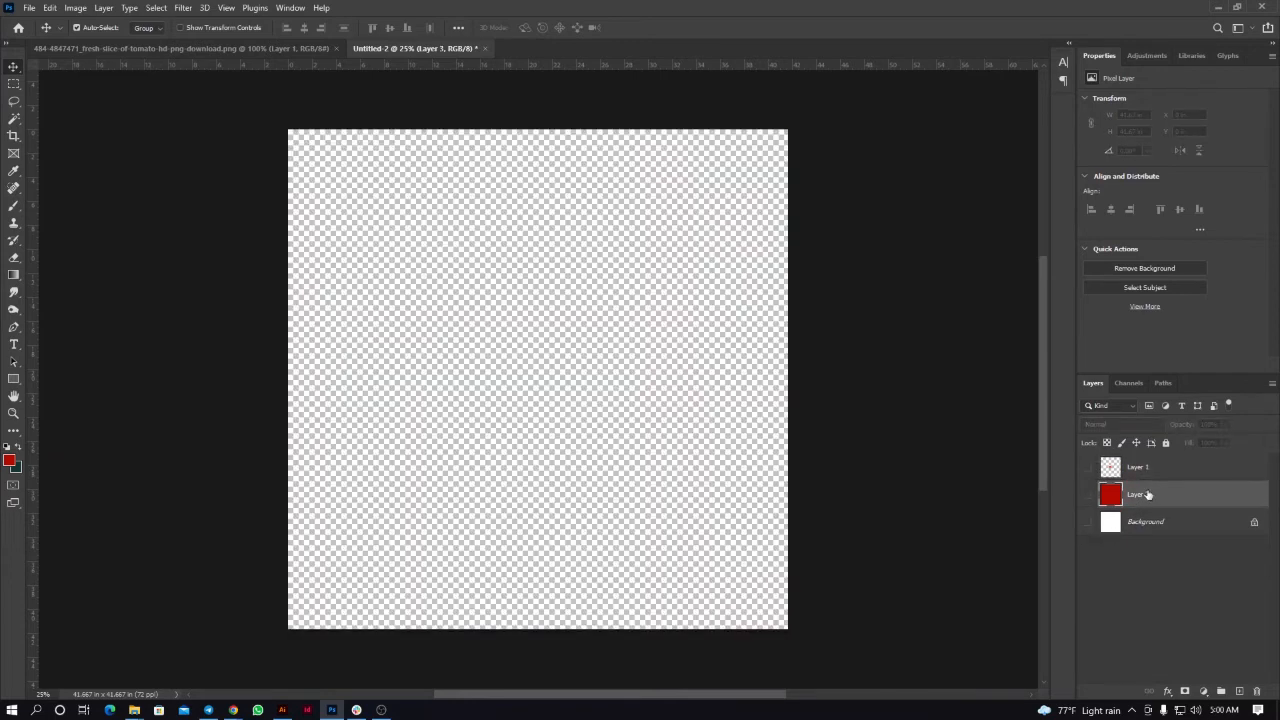
click(1140, 470)
click(1239, 691)
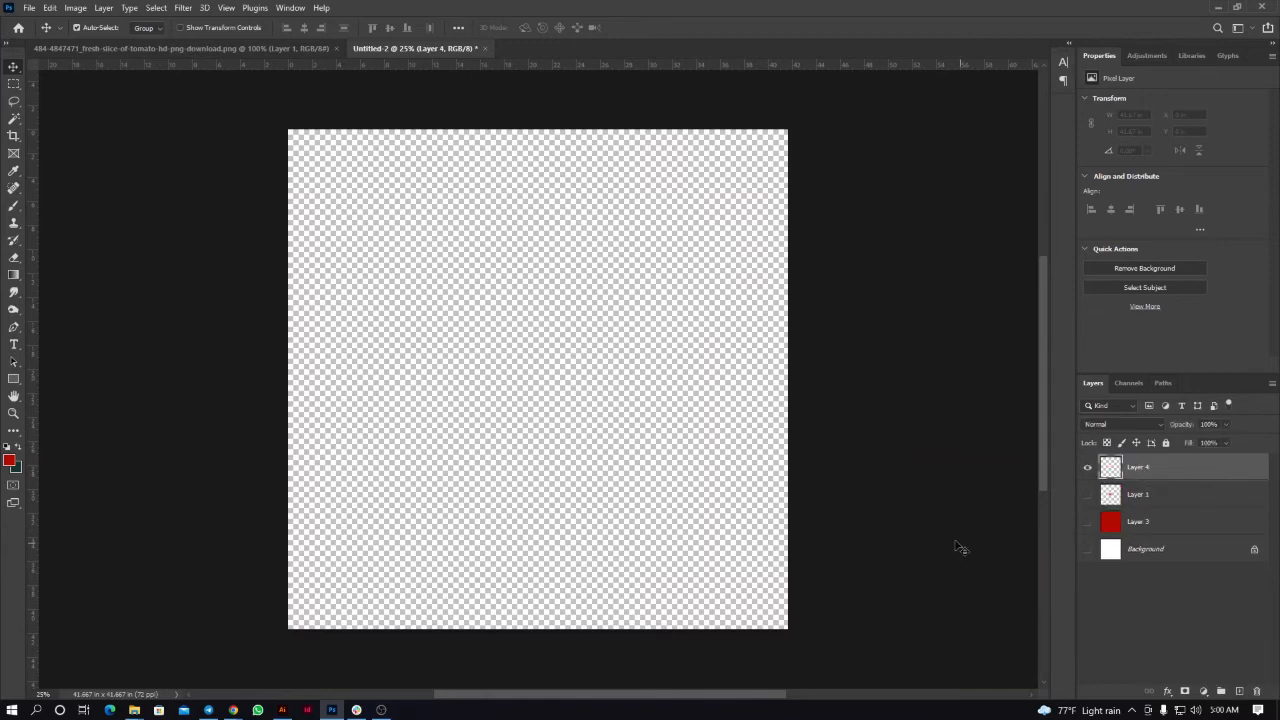
Step: Try a random tomato fill on Layer 4 with density 9.6, minimum scale 1.28 and maximum scale 1.32, and undo it
click(50, 10)
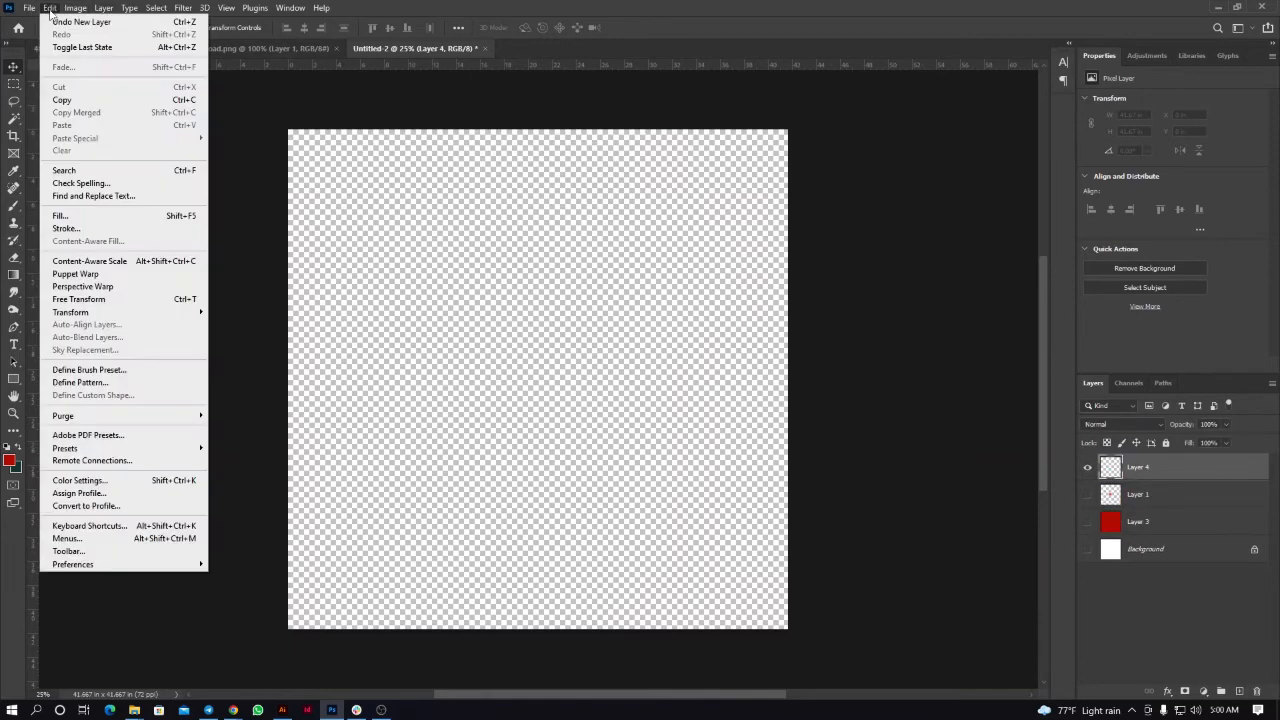
click(75, 216)
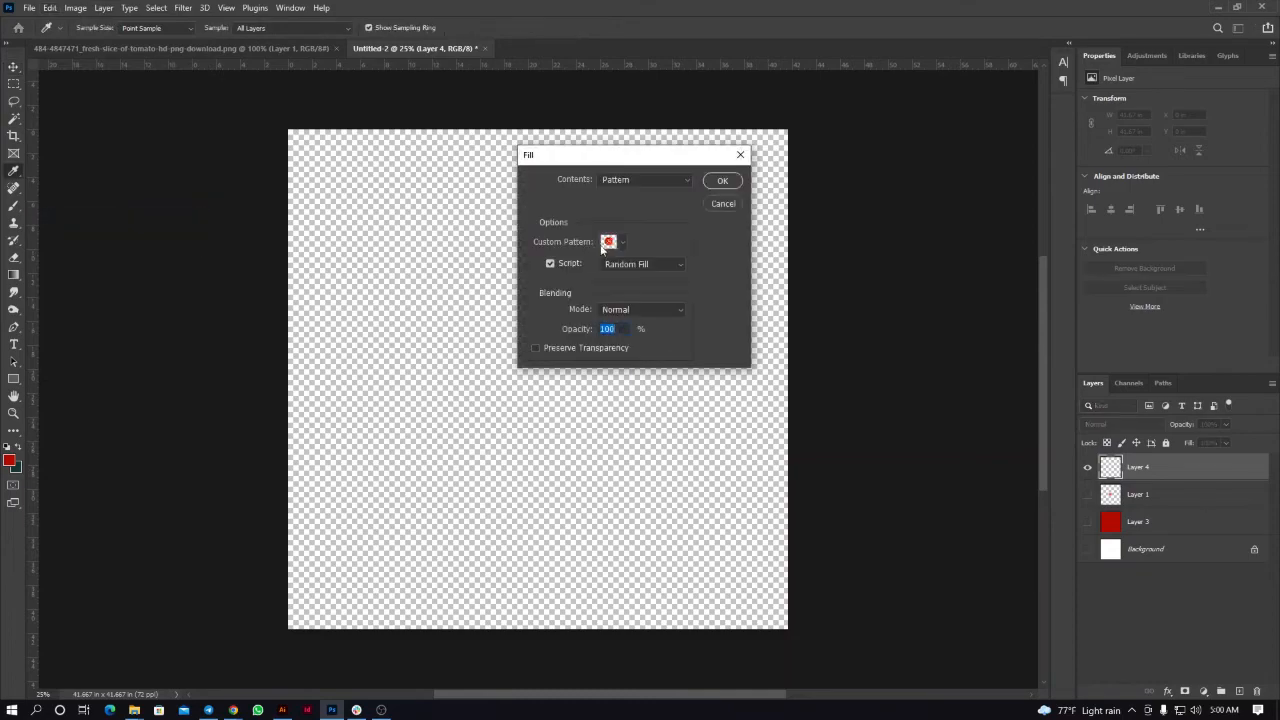
click(710, 184)
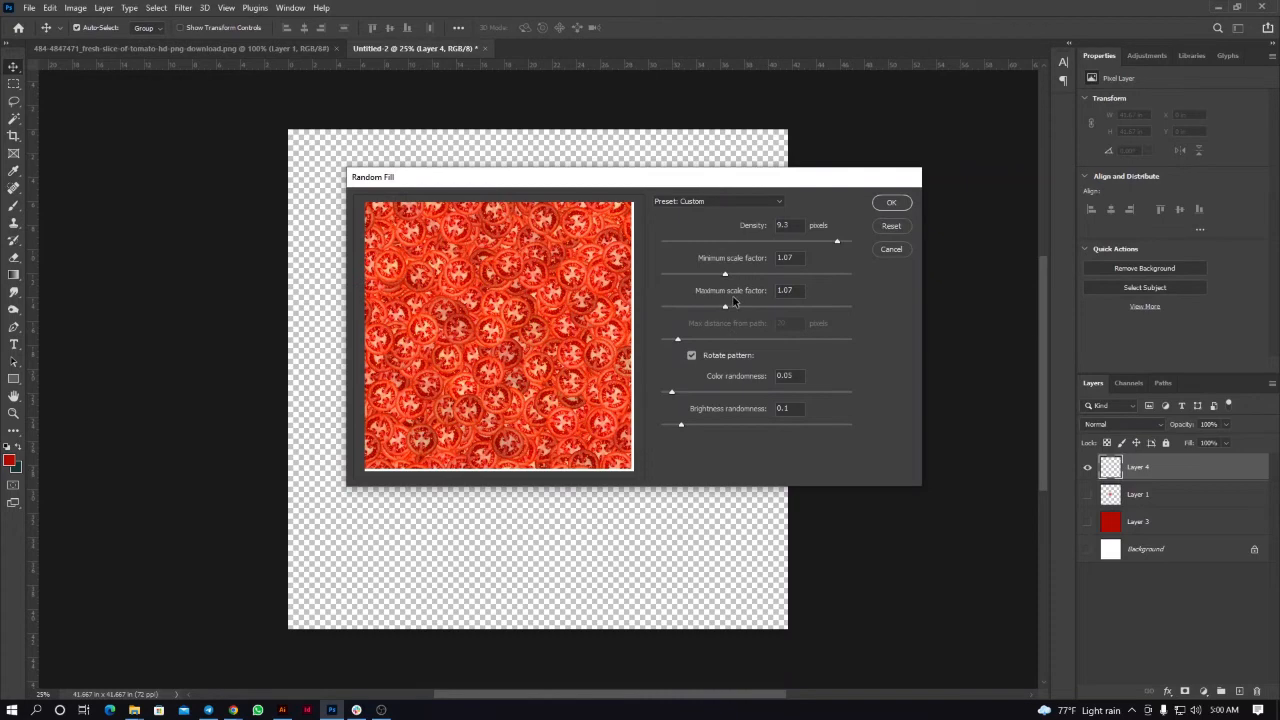
drag(727, 276, 742, 308)
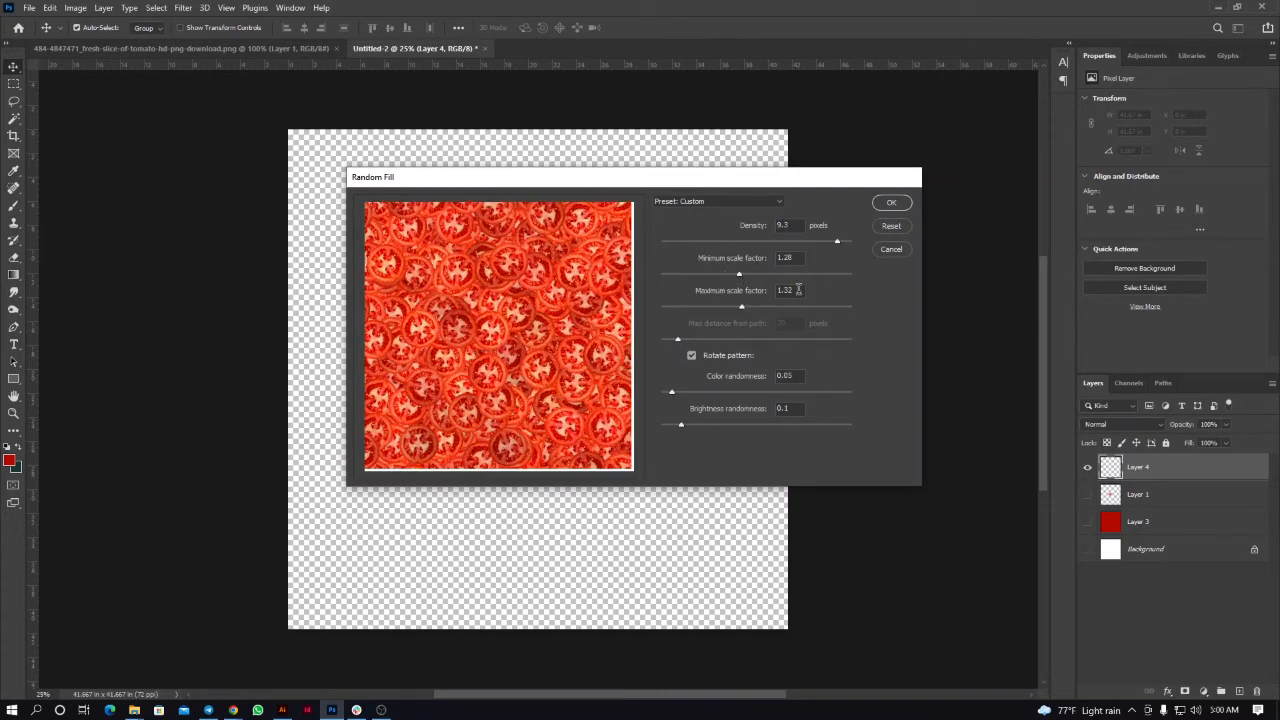
drag(837, 243, 845, 245)
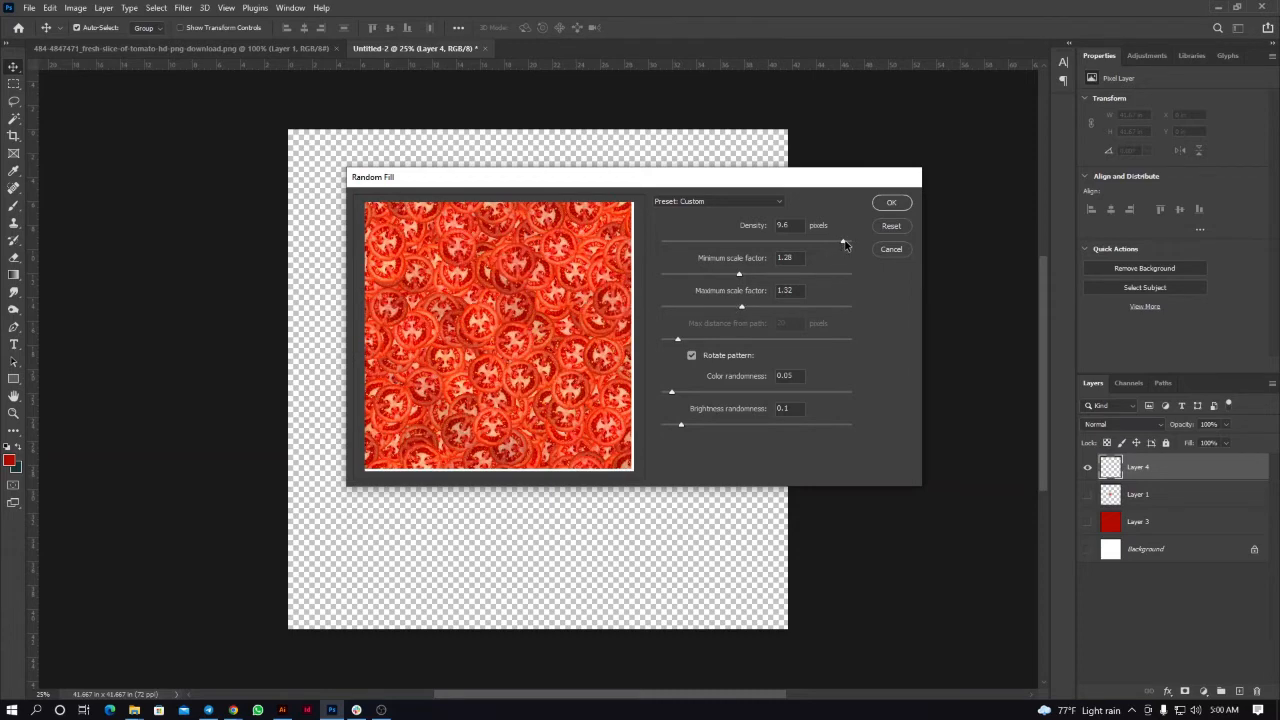
click(893, 204)
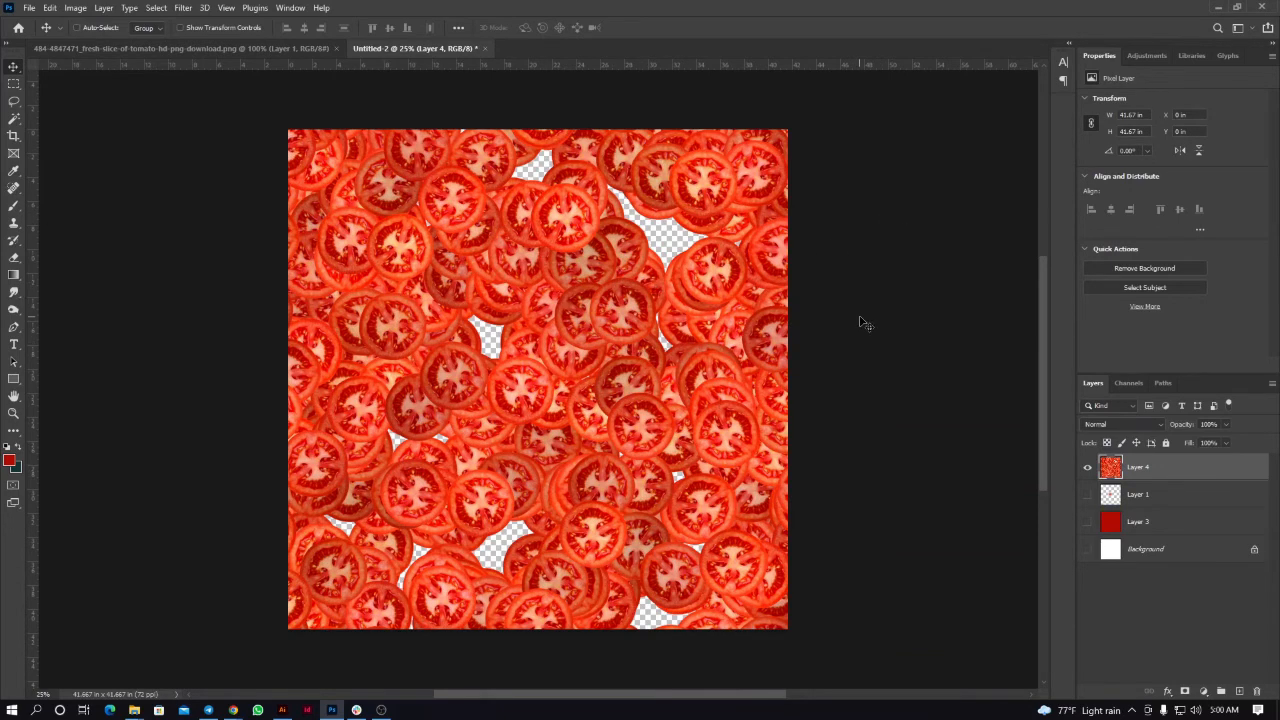
key(ctrl+z)
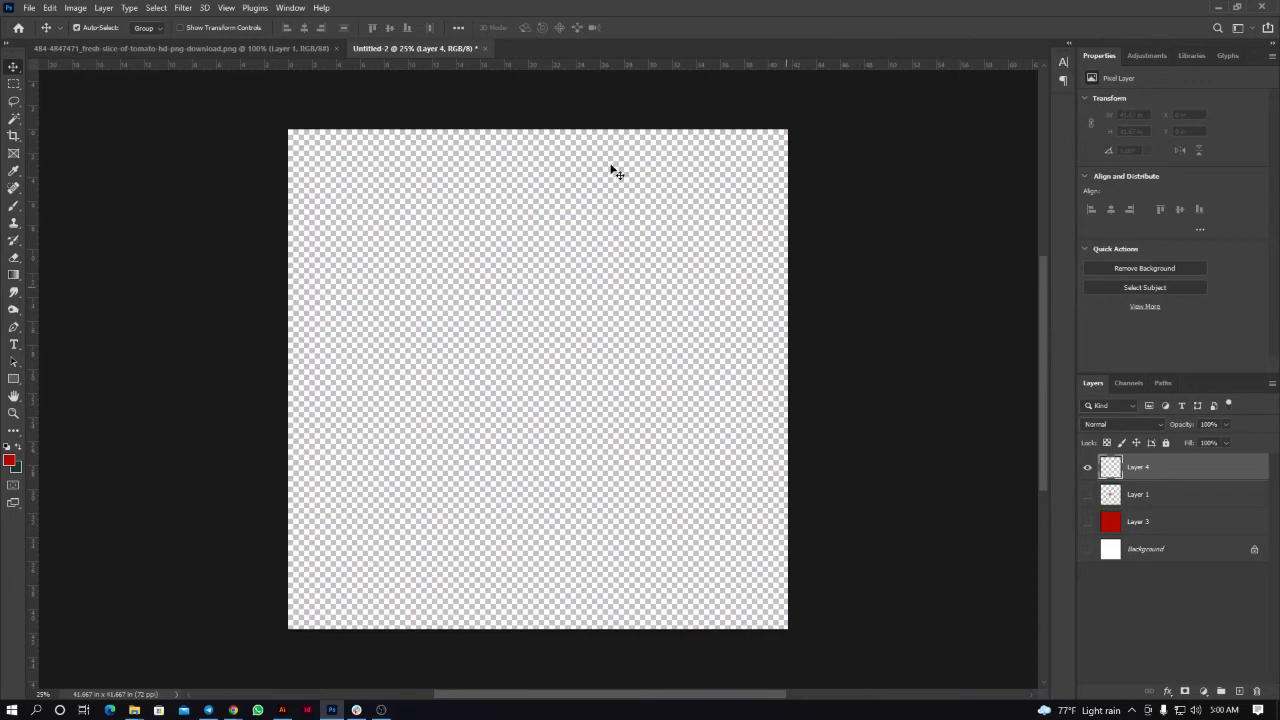
Step: Fill Layer 4 with random tomatoes at density 10, minimum scale 1.68 and maximum about 1.6, and show the red layer beneath
click(49, 8)
click(60, 215)
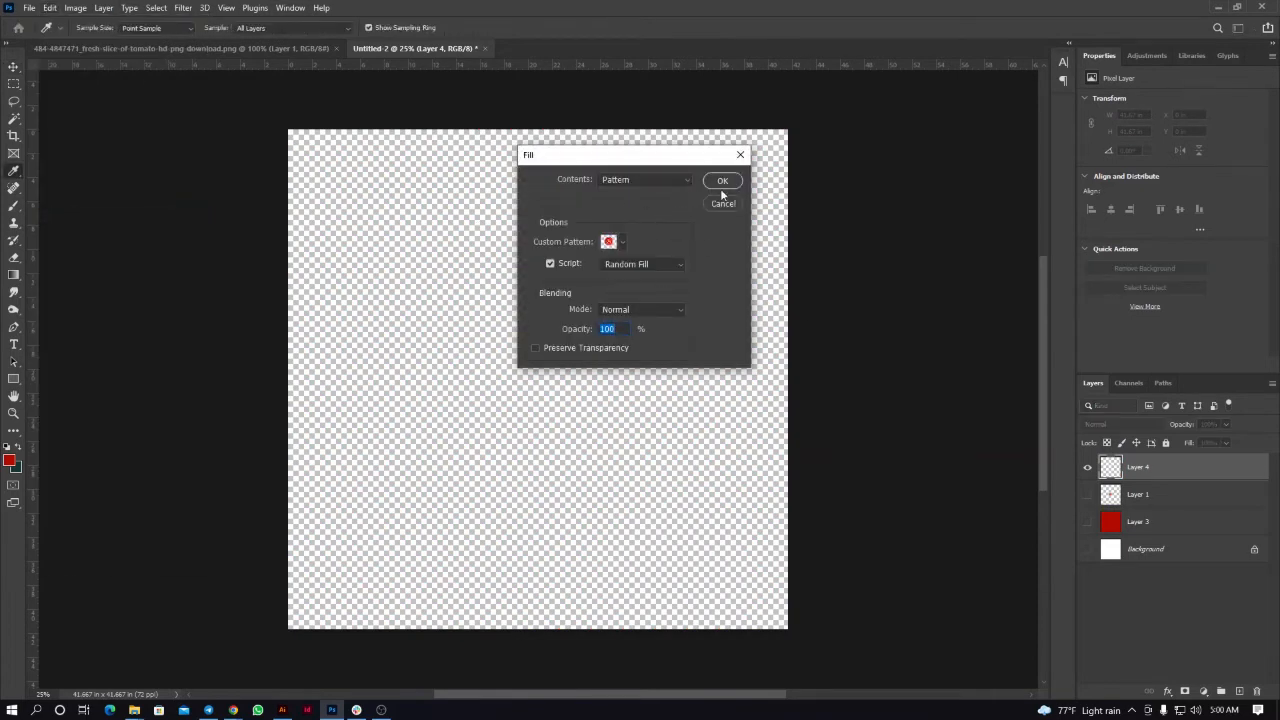
click(721, 181)
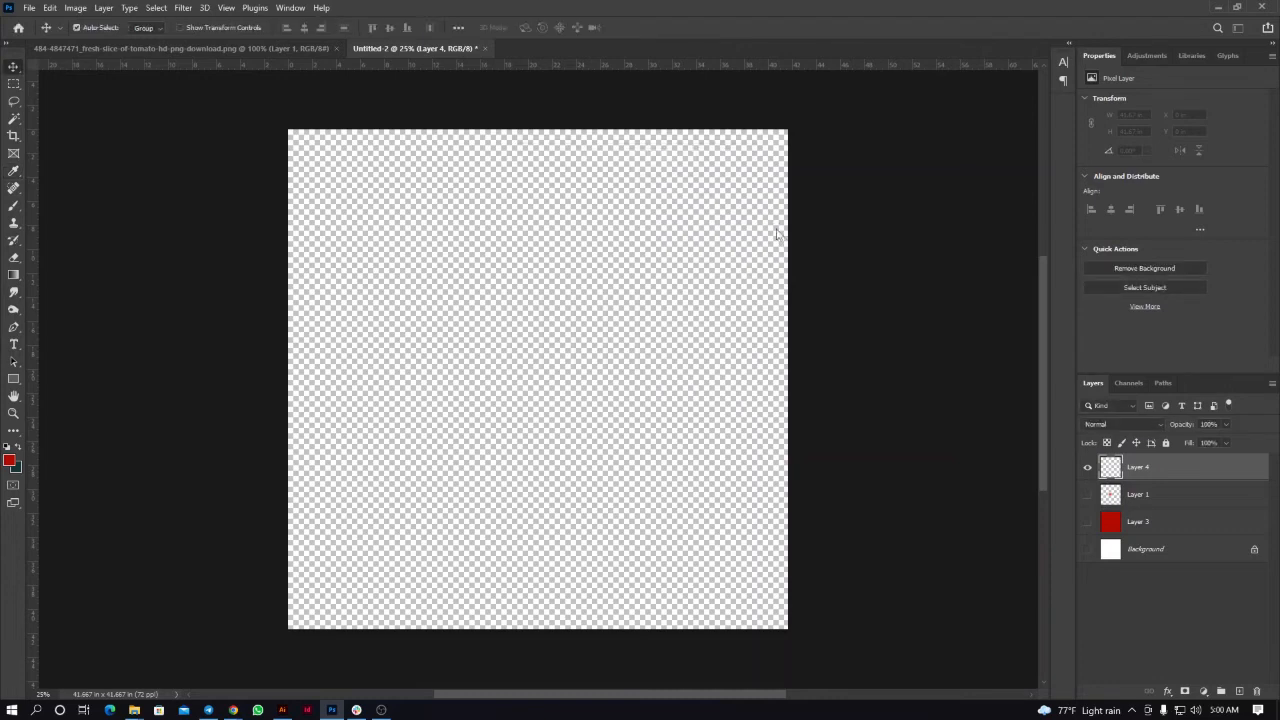
drag(848, 243, 853, 247)
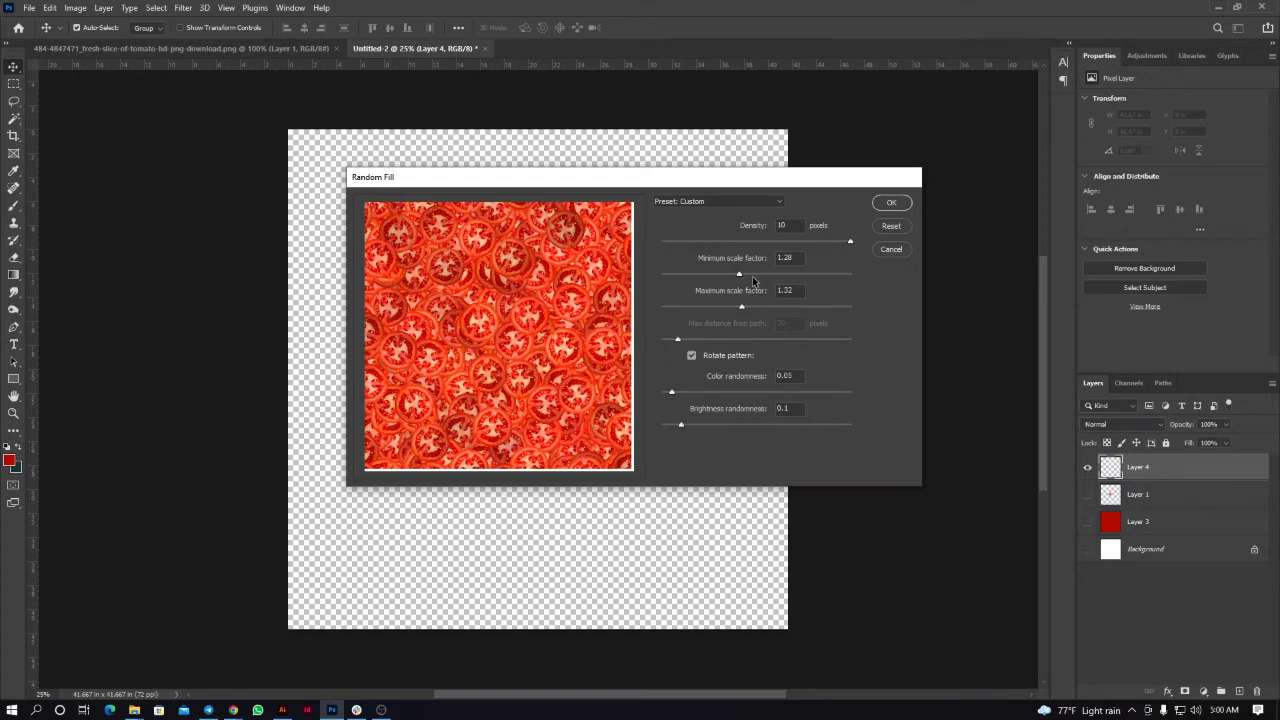
drag(740, 274, 778, 291)
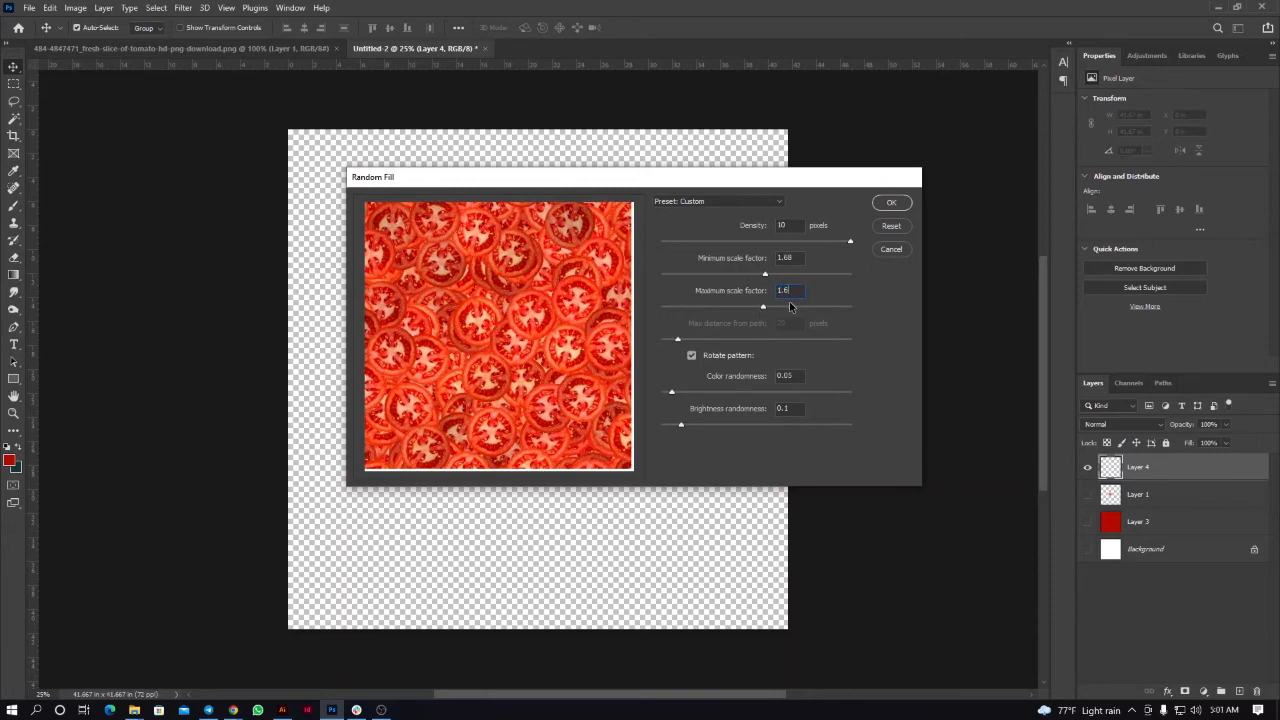
click(893, 202)
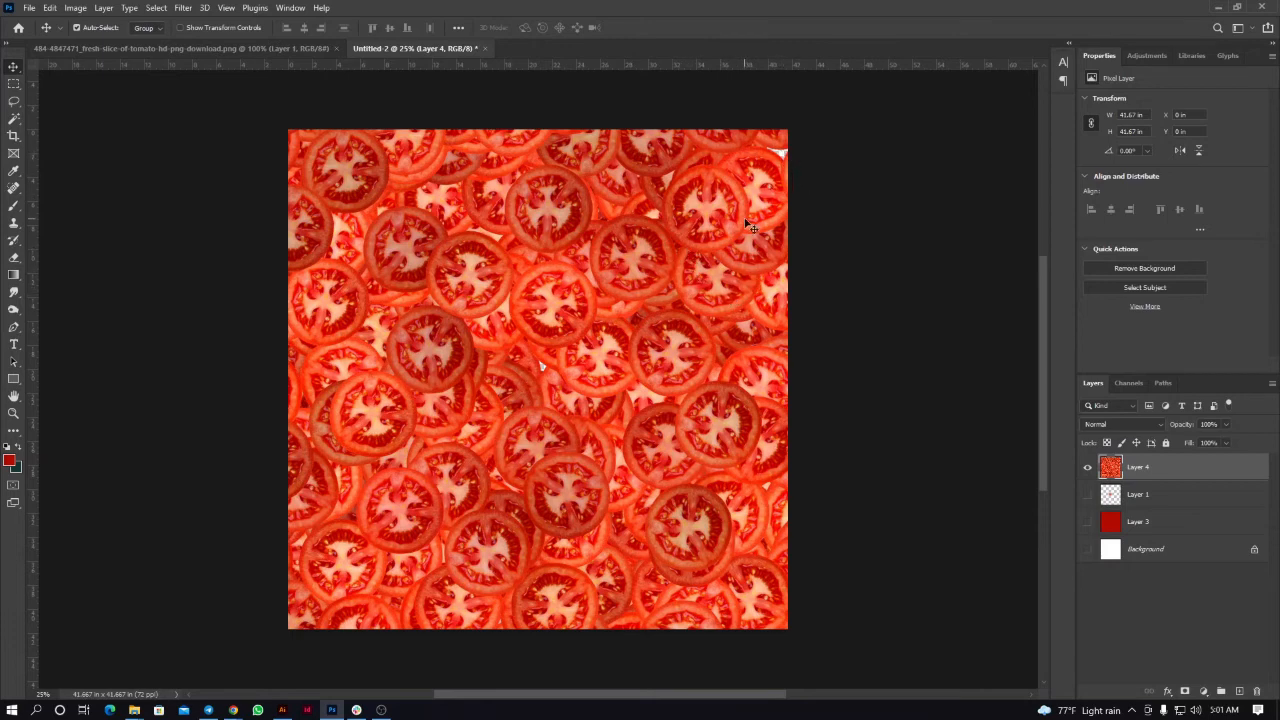
click(1088, 521)
Step: Add the text "HELLO" in white (ffffff) over the tomato pattern
click(13, 344)
click(372, 312)
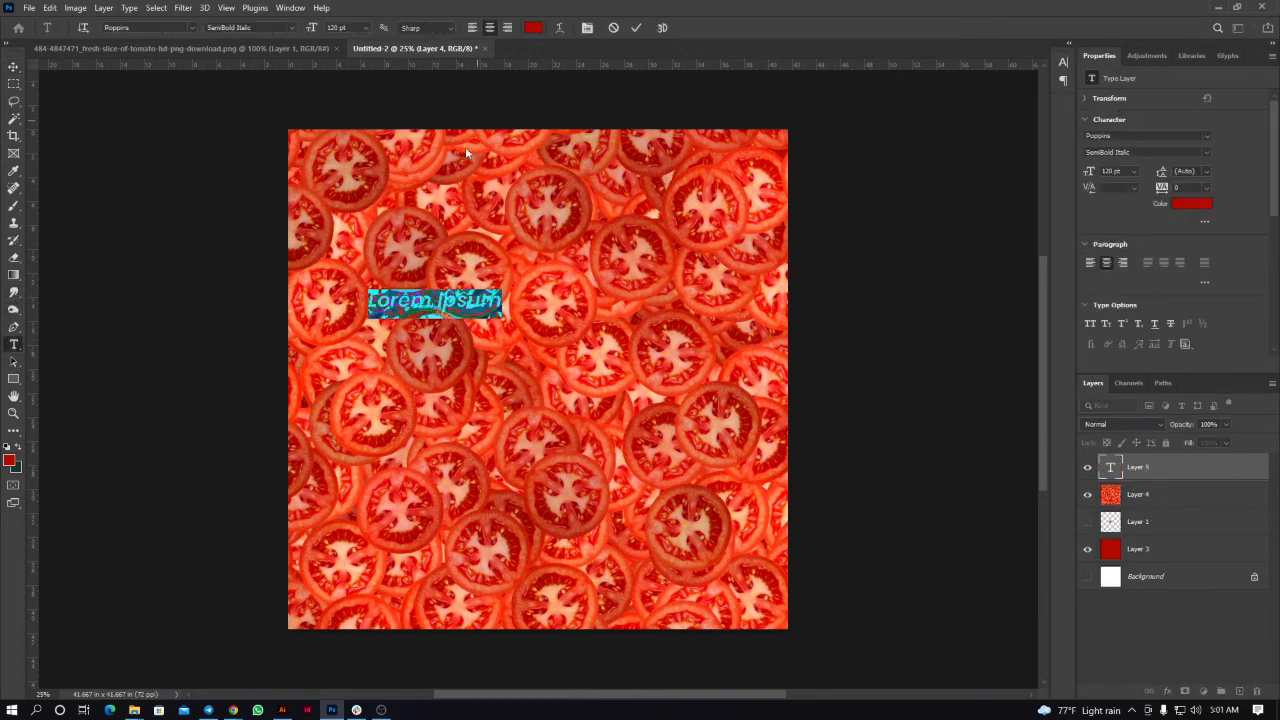
click(531, 28)
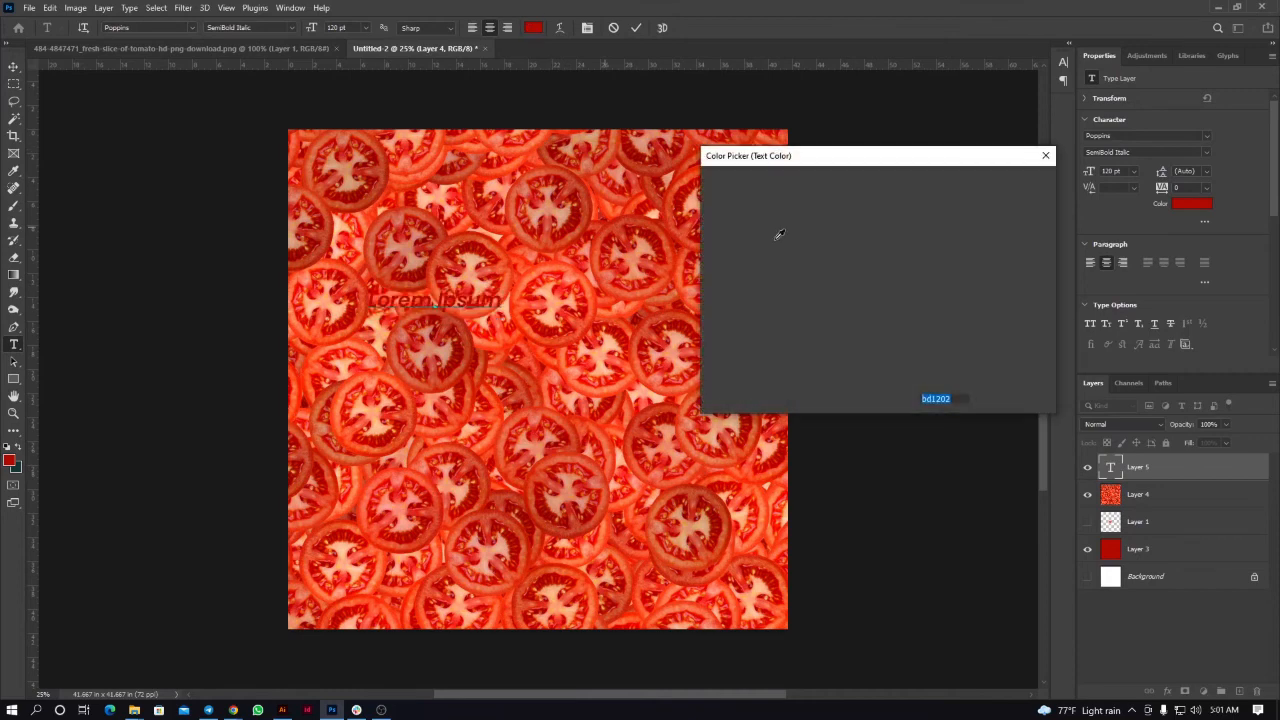
text(ffffff)
click(1006, 182)
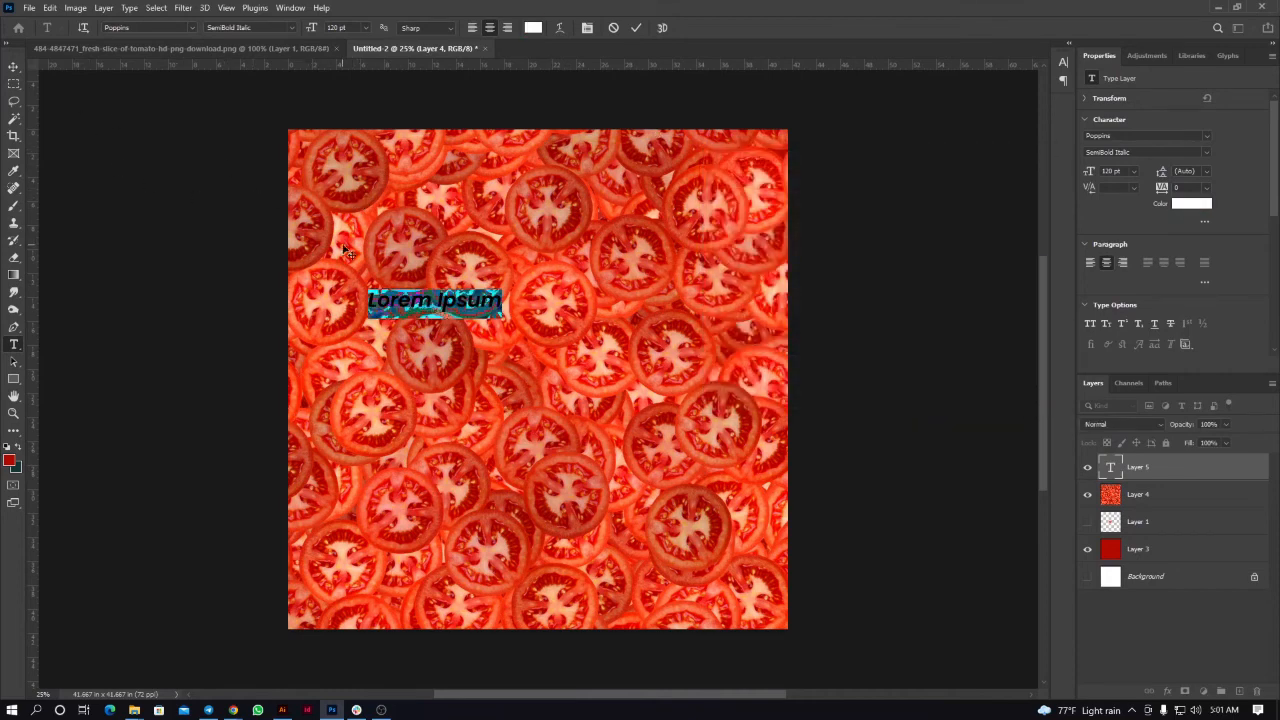
text(To)
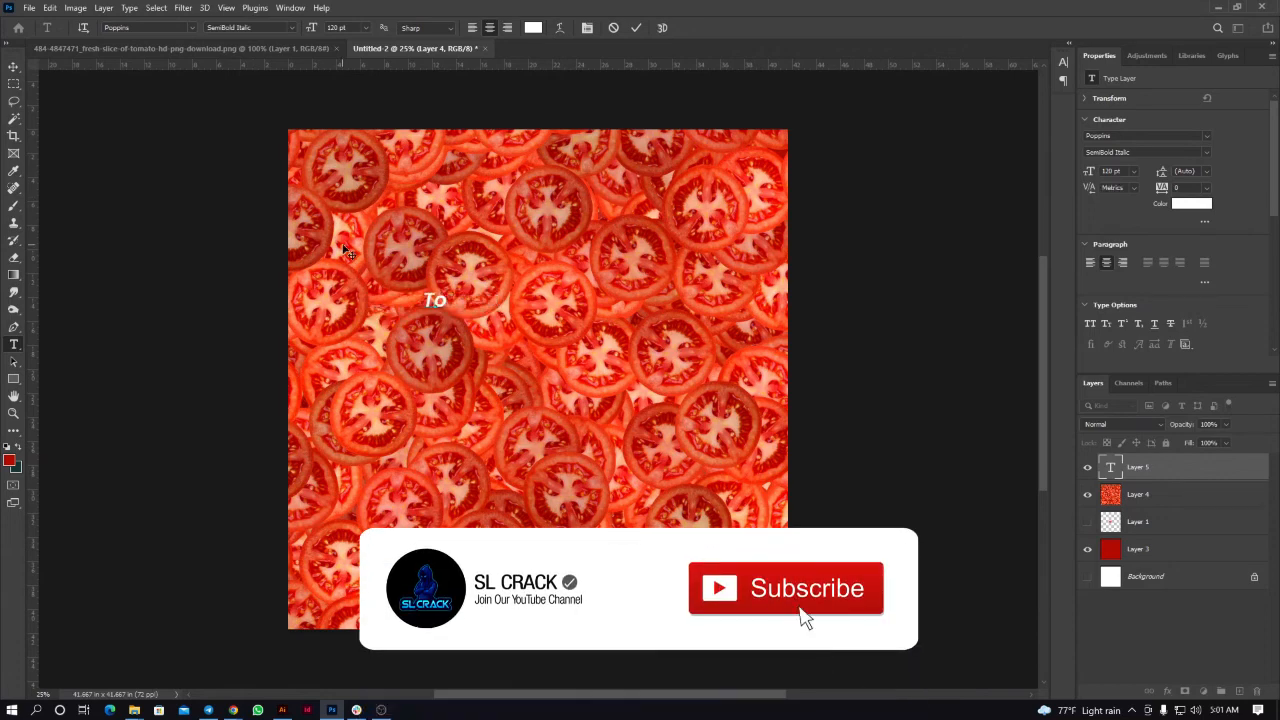
text(m)
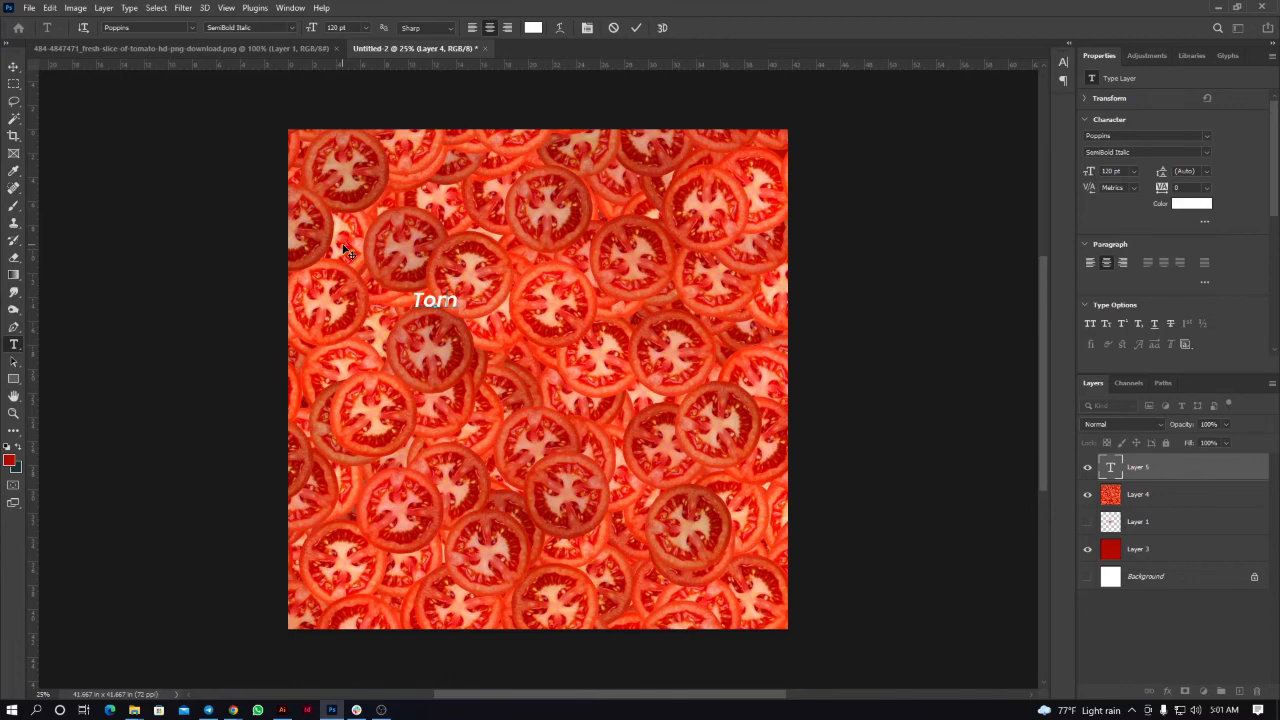
key(BackSpace)
key(BackSpace)
key(BackSpace)
text(HELLO)
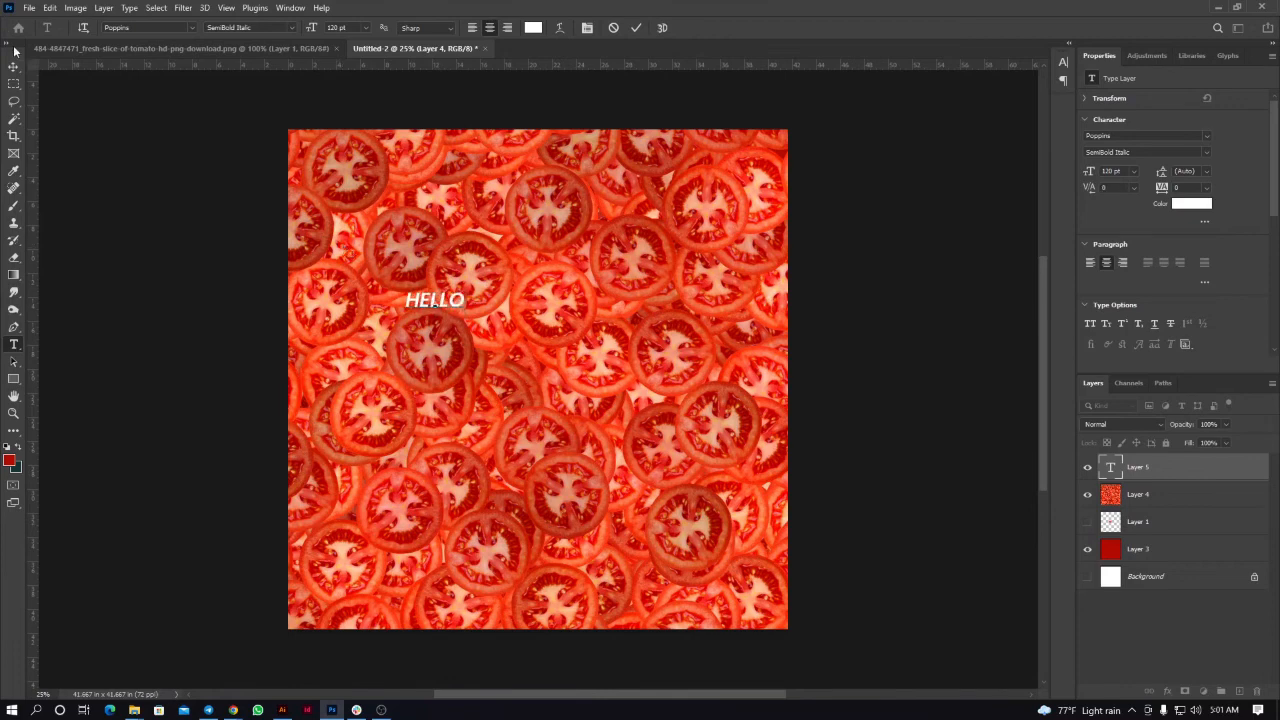
click(439, 345)
Step: Enlarge the HELLO text to about 684% near the canvas centre to preview it on the pattern, and delete the text layer
key(ctrl+t)
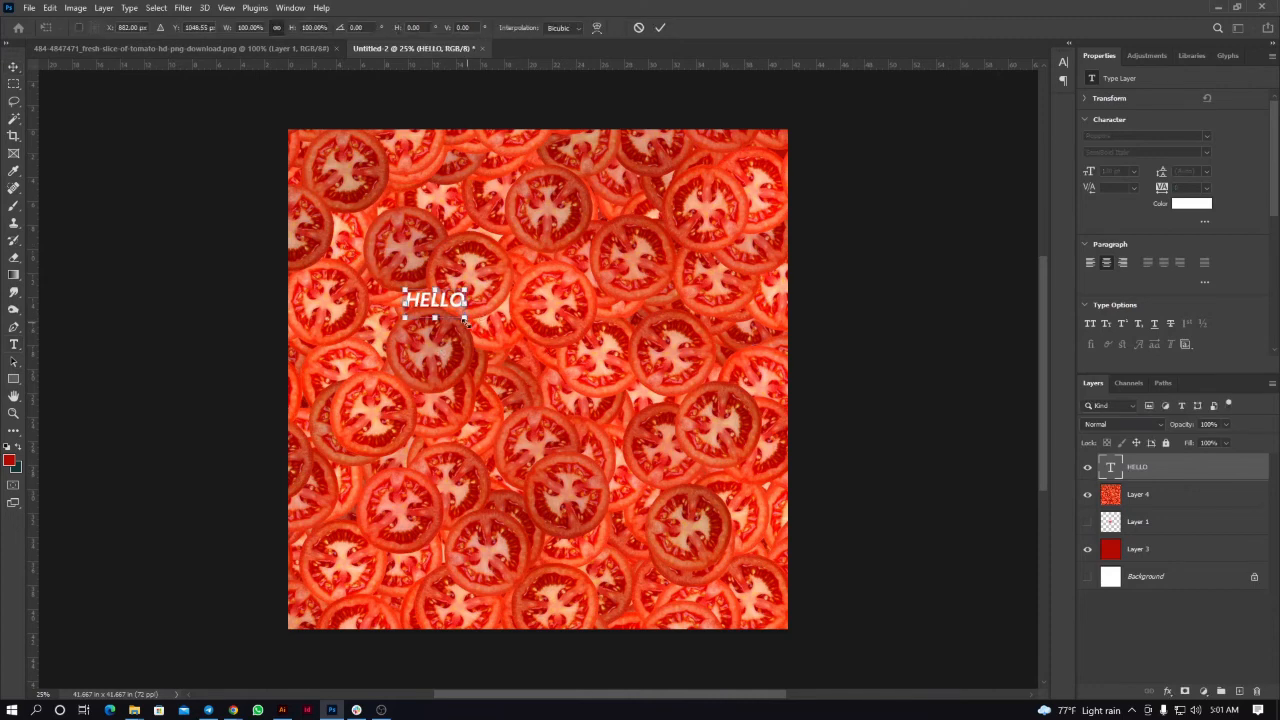
drag(464, 318, 809, 486)
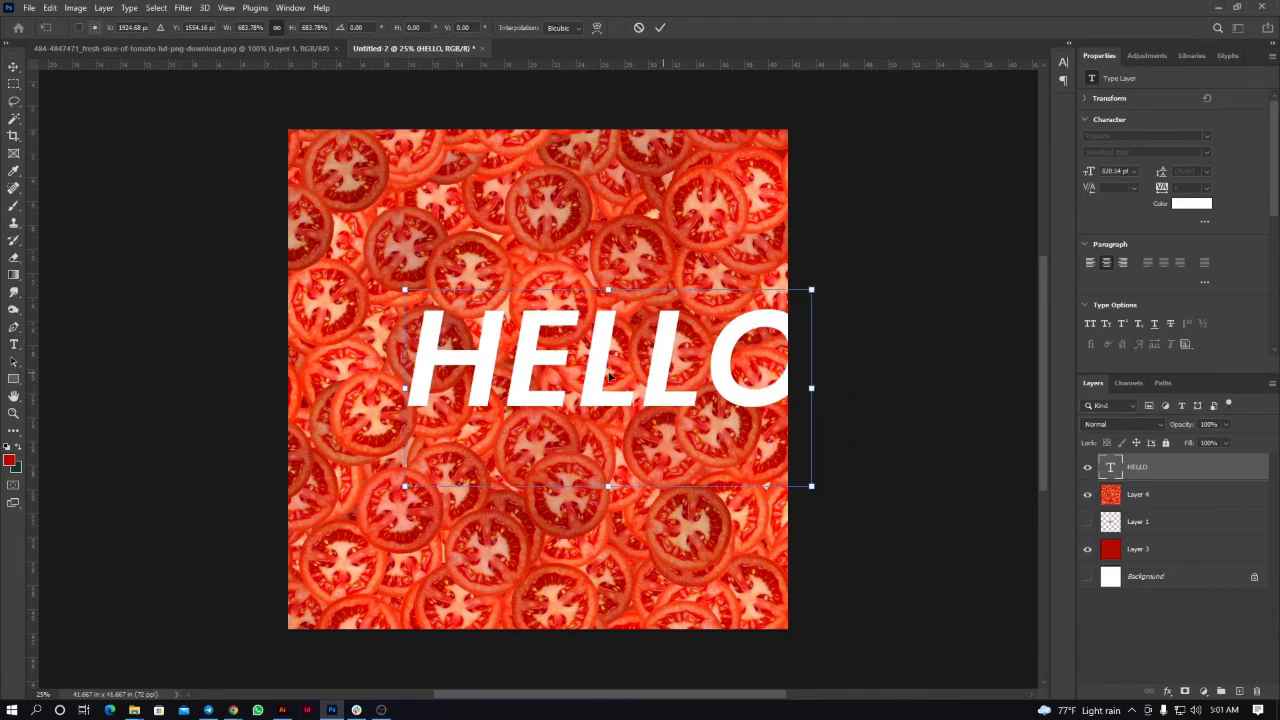
drag(666, 375, 596, 373)
key(Return)
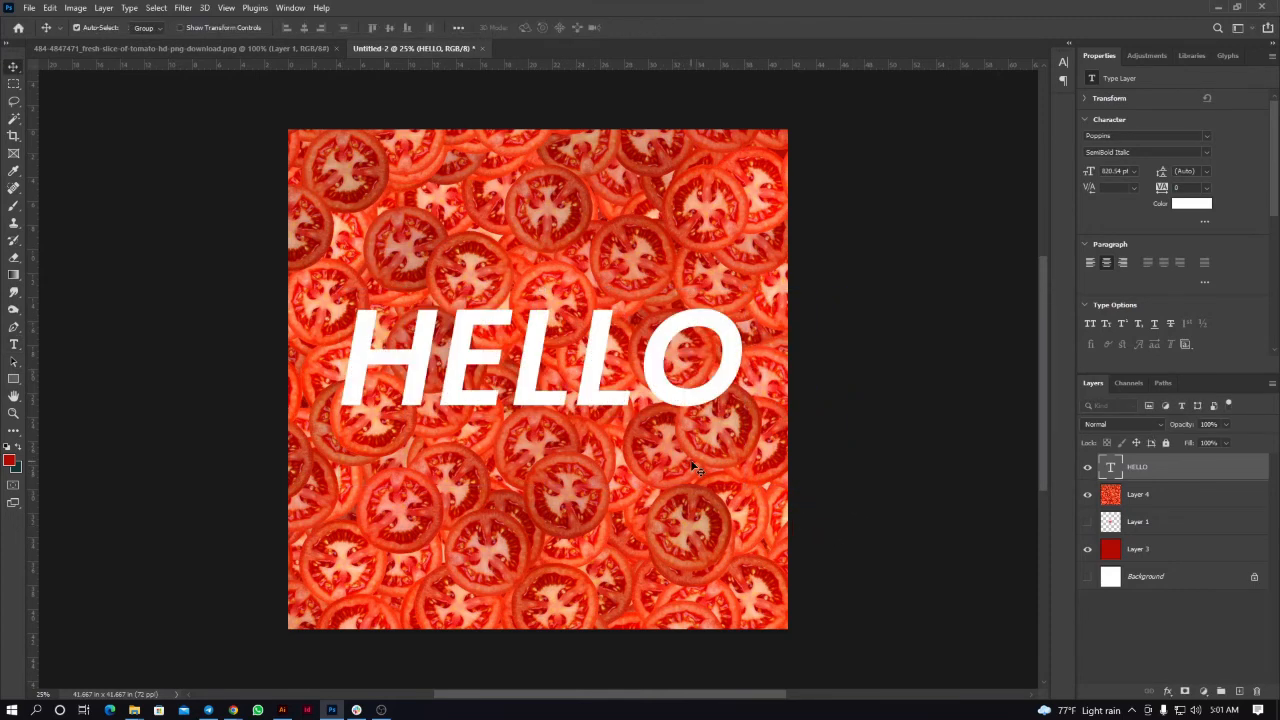
key(Delete)
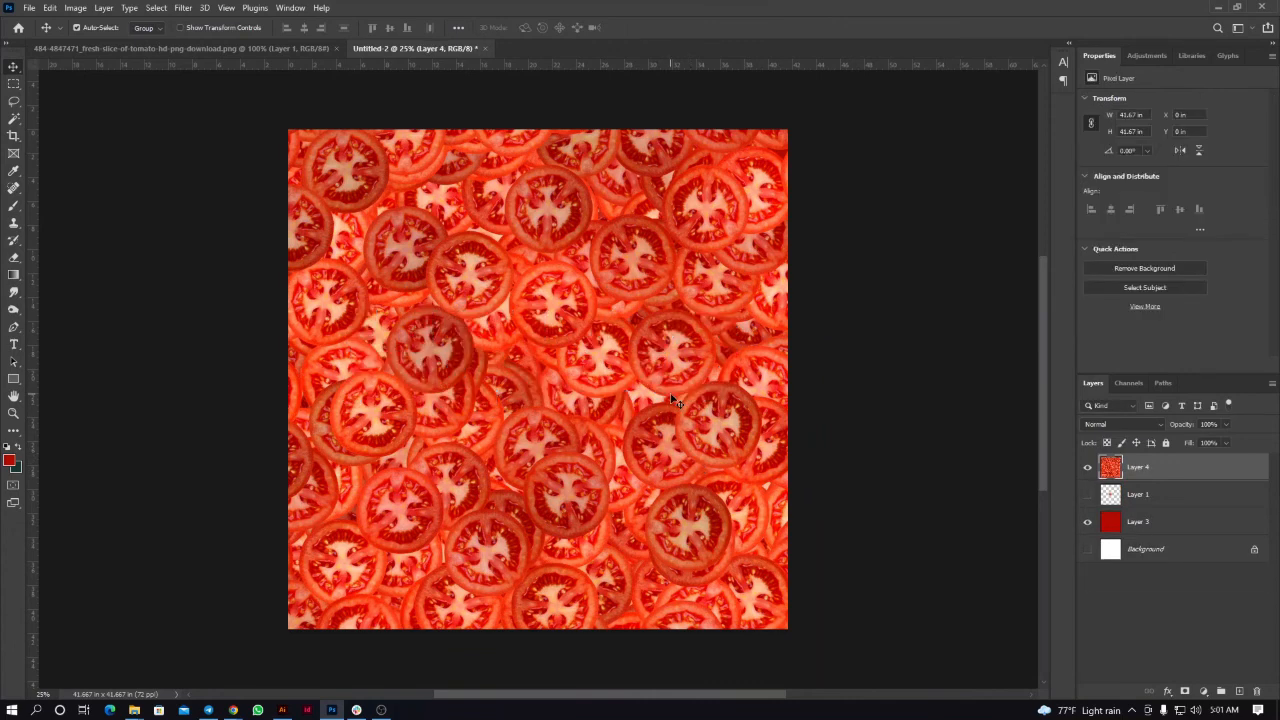